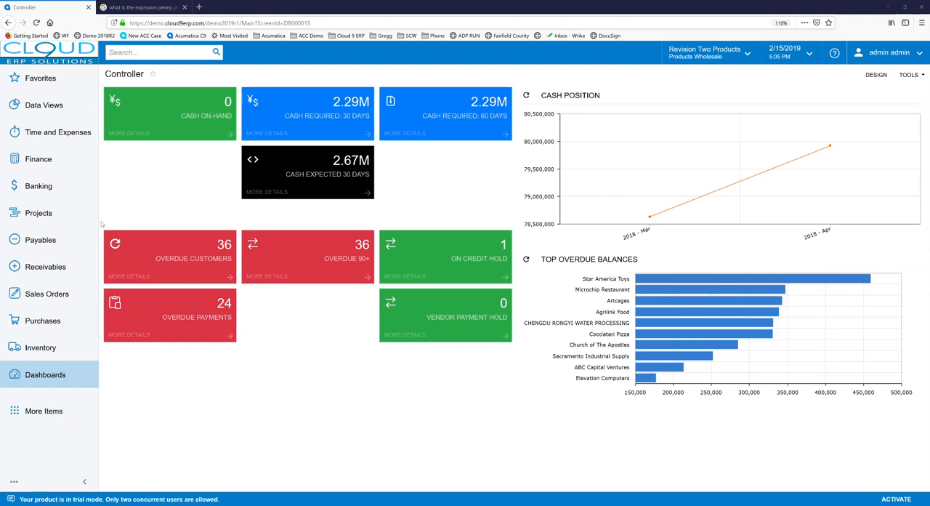
Step: Search the Payables menu for 'payment vendor', then broaden the search to just 'payment'
{"action": "left_click", "coordinate": [41, 240]}
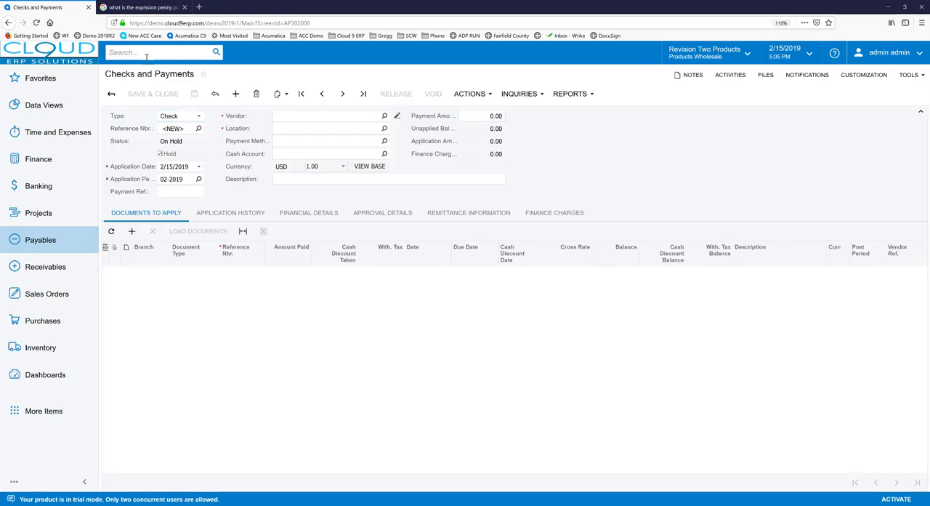
{"action": "type", "text": "payment "}
{"action": "type", "text": "vendor"}
{"action": "key", "text": "Return"}
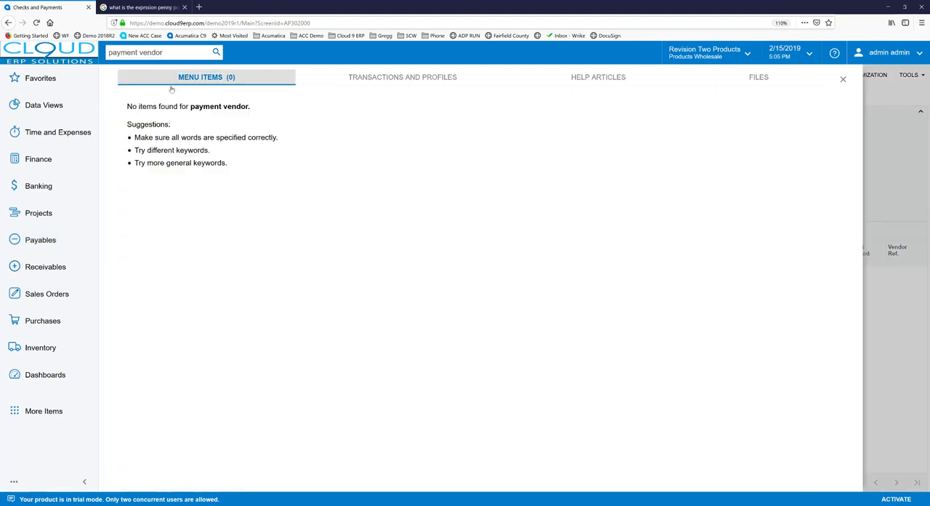
{"action": "double_click", "coordinate": [149, 53]}
{"action": "key", "text": "BackSpace"}
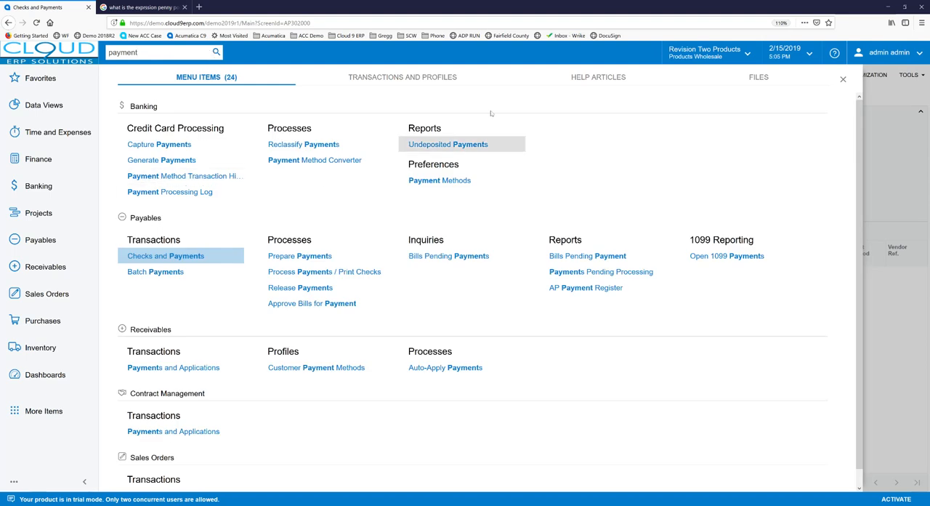
Step: Return to the blank check and set its vendor to AAVENDOR (Goto Vendor Inc)
{"action": "left_click", "coordinate": [843, 79]}
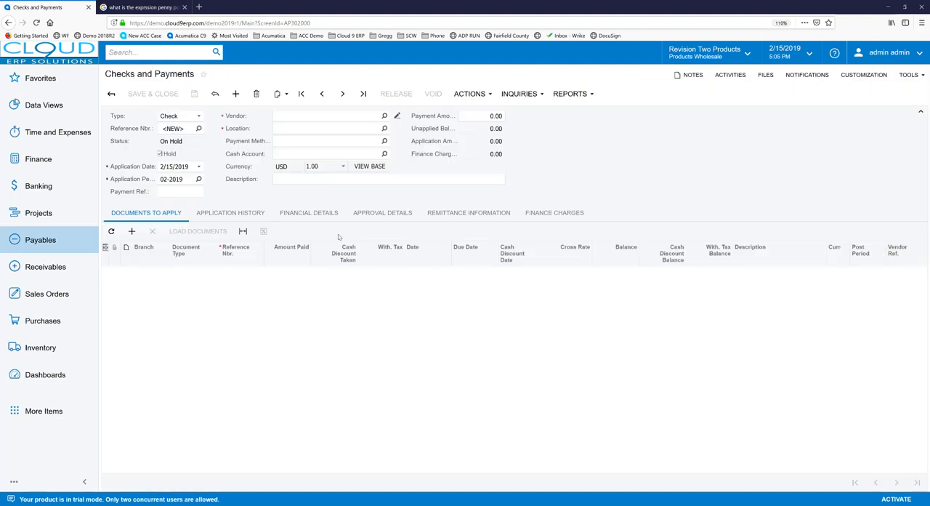
{"action": "left_click", "coordinate": [175, 128]}
{"action": "key", "text": "Tab"}
{"action": "key", "text": "Tab"}
{"action": "key", "text": "Tab"}
{"action": "key", "text": "Tab"}
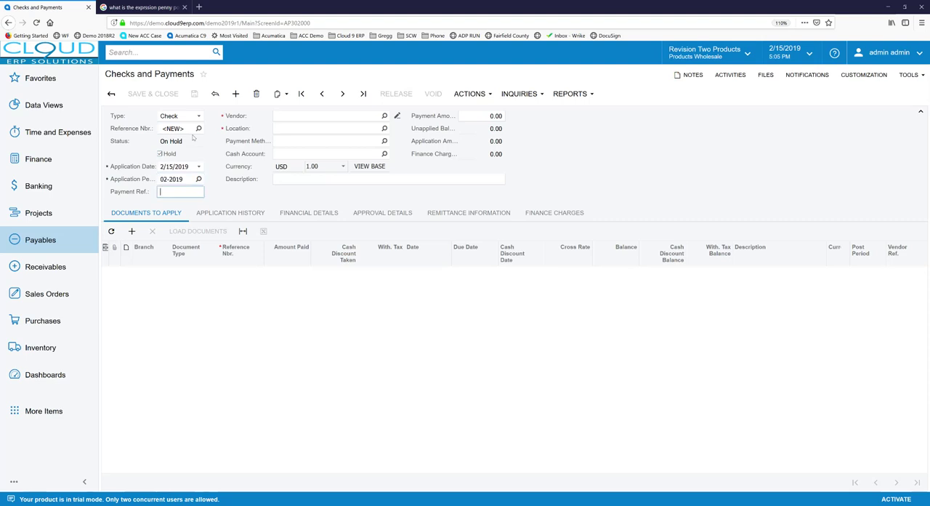
{"action": "key", "text": "Tab"}
{"action": "type", "text": "vend"}
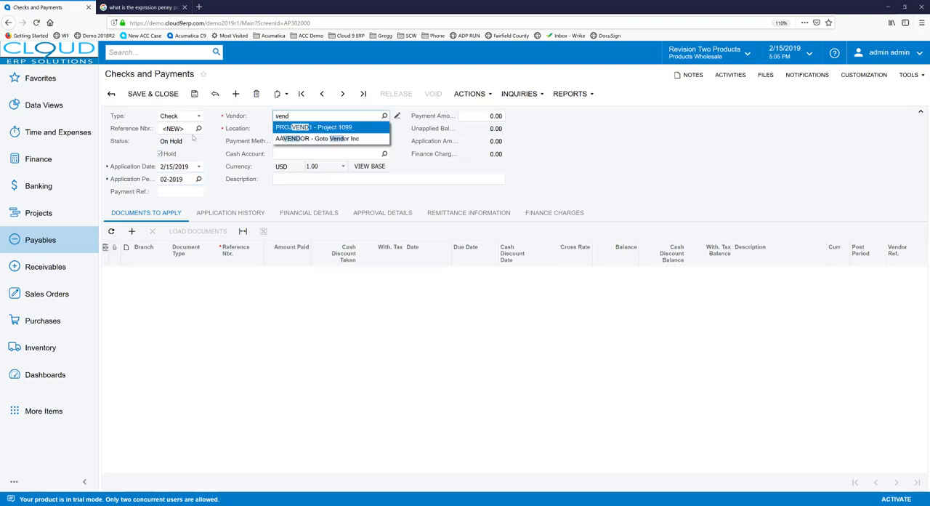
{"action": "key", "text": "Down"}
{"action": "key", "text": "Tab"}
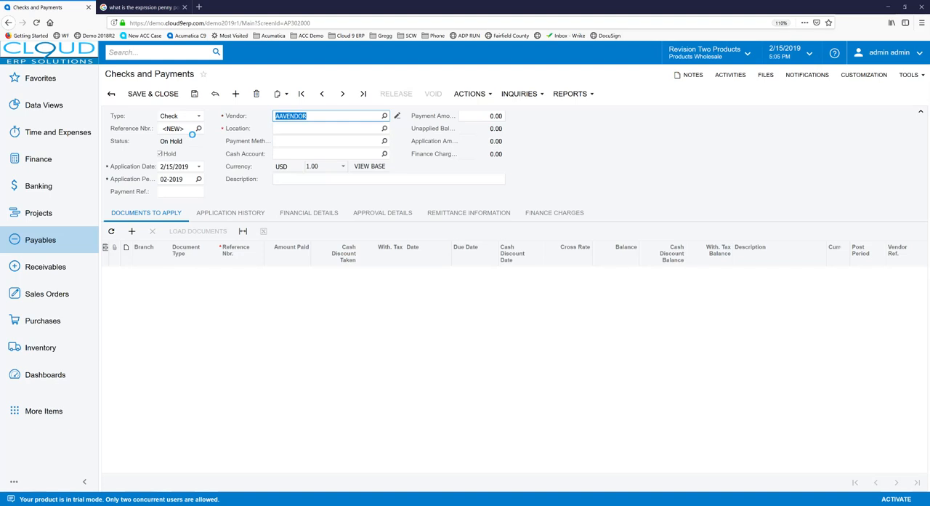
{"action": "key", "text": "Tab"}
{"action": "key", "text": "Tab"}
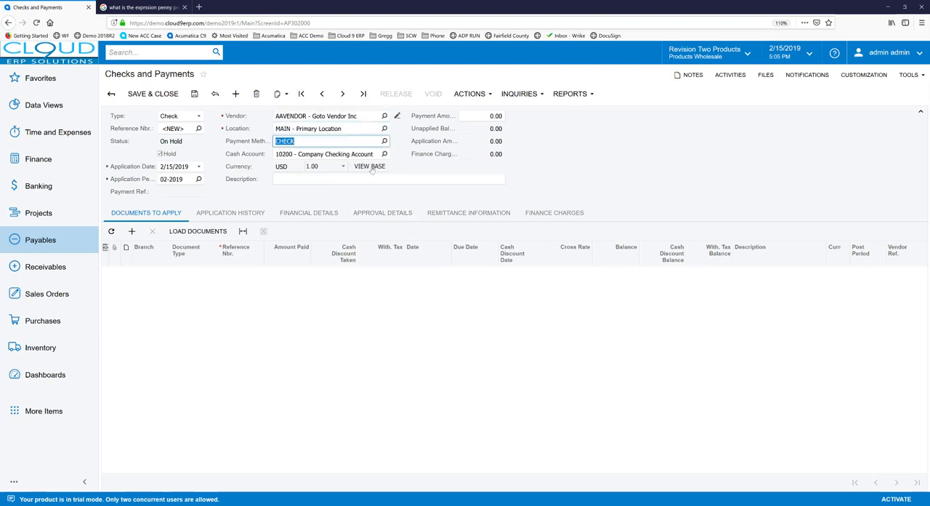
Step: Set the payment method to CHECK, keeping cash account 10200 Company Checking
{"action": "left_click", "coordinate": [384, 141]}
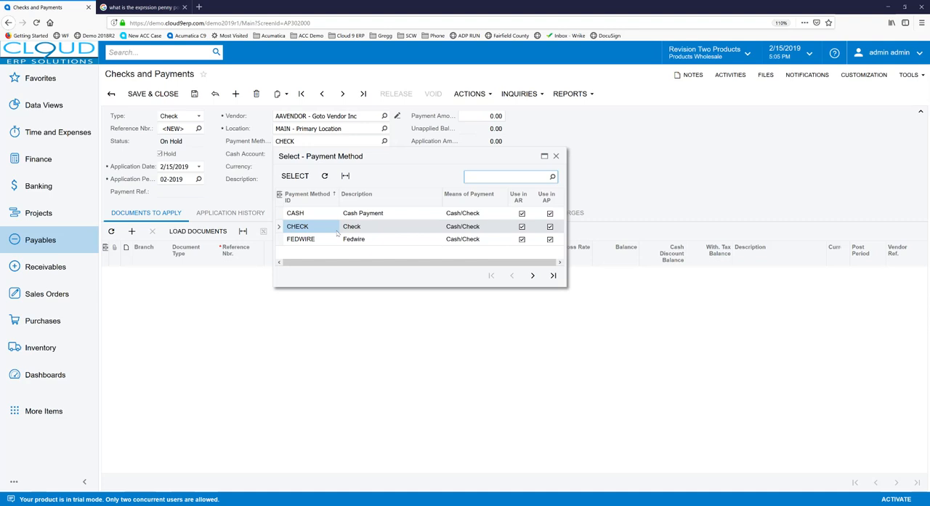
{"action": "double_click", "coordinate": [336, 227]}
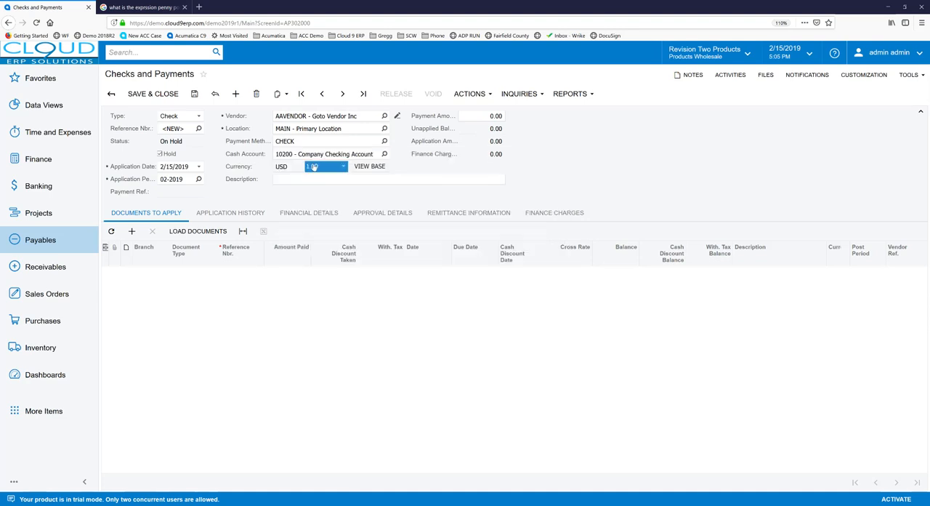
{"action": "left_click", "coordinate": [301, 141]}
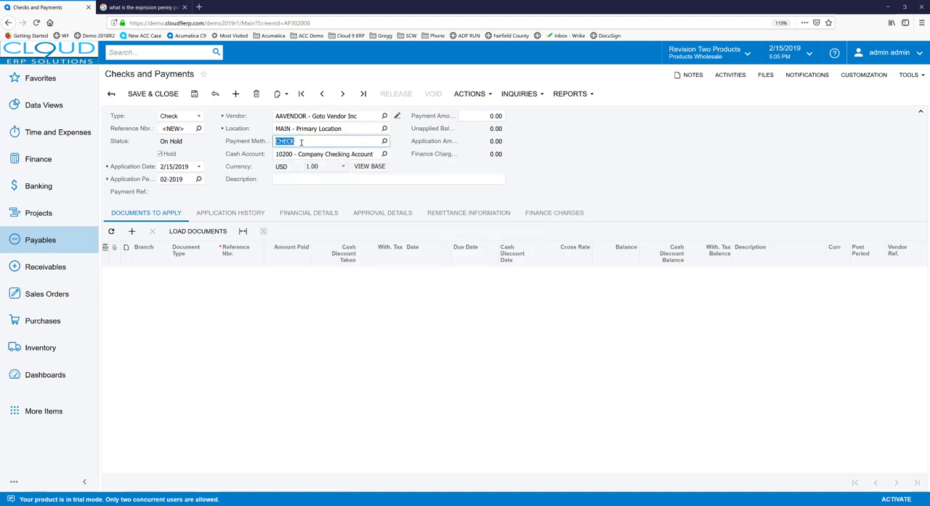
{"action": "key", "text": "Tab"}
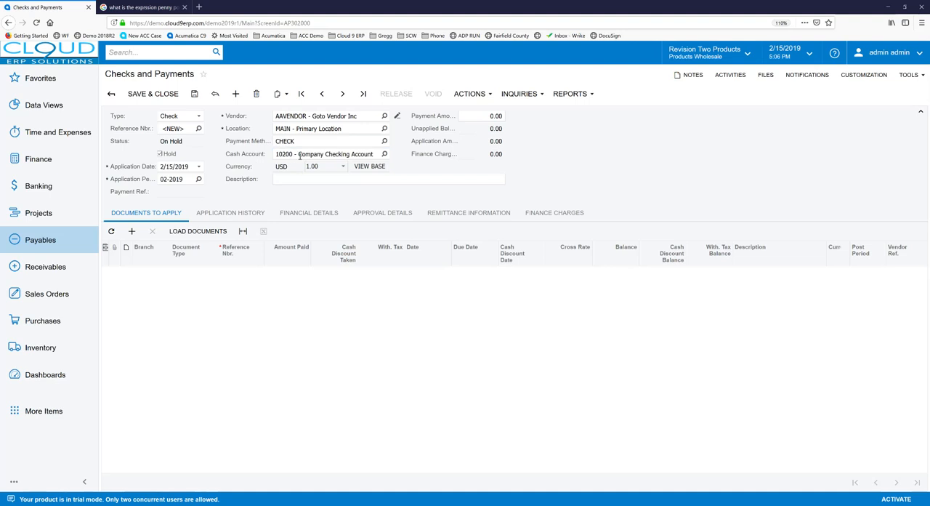
{"action": "left_click", "coordinate": [385, 141]}
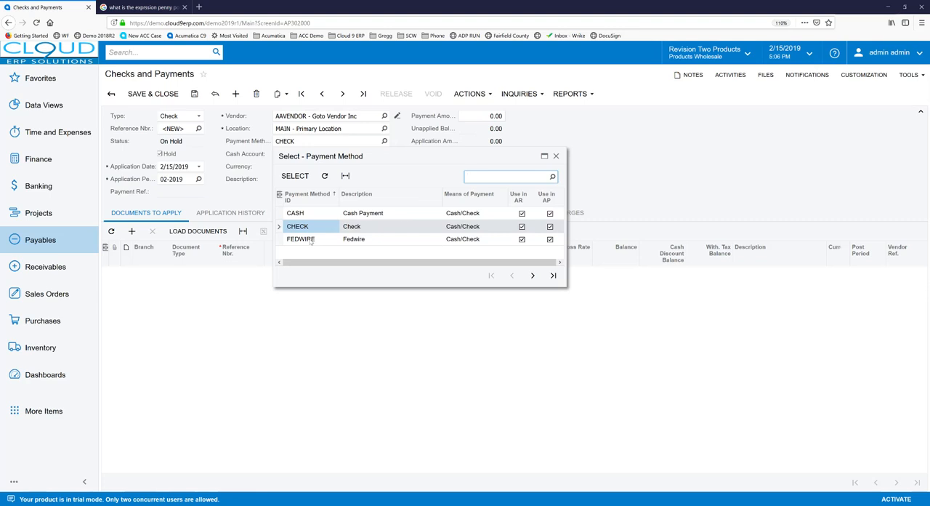
{"action": "key", "text": "Escape"}
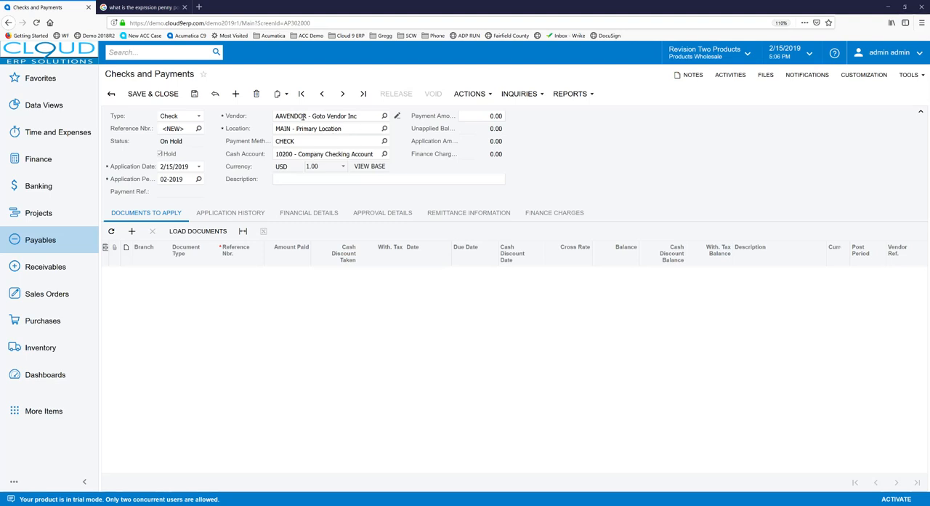
Step: Confirm Goto Vendor Inc's Payment Settings default to CHECK from 10200, then close the vendor window
{"action": "left_click", "coordinate": [397, 116]}
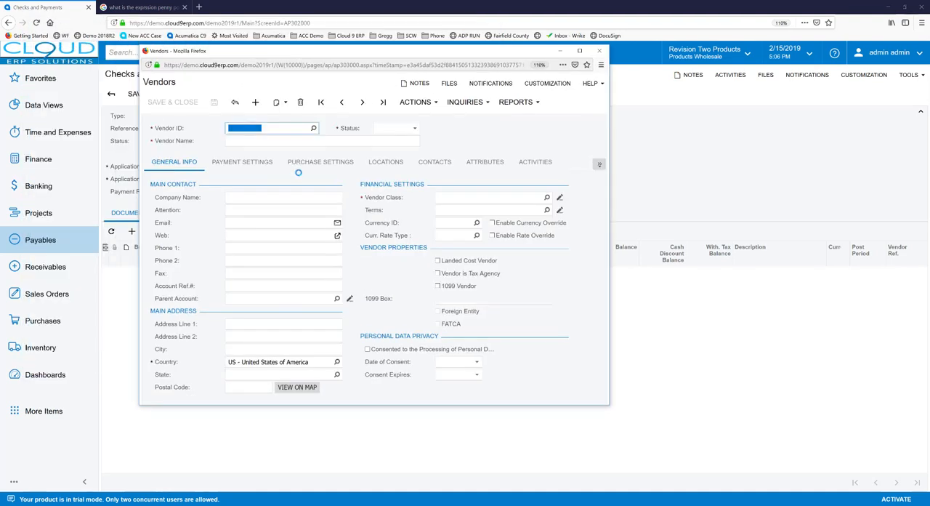
{"action": "left_click", "coordinate": [247, 161]}
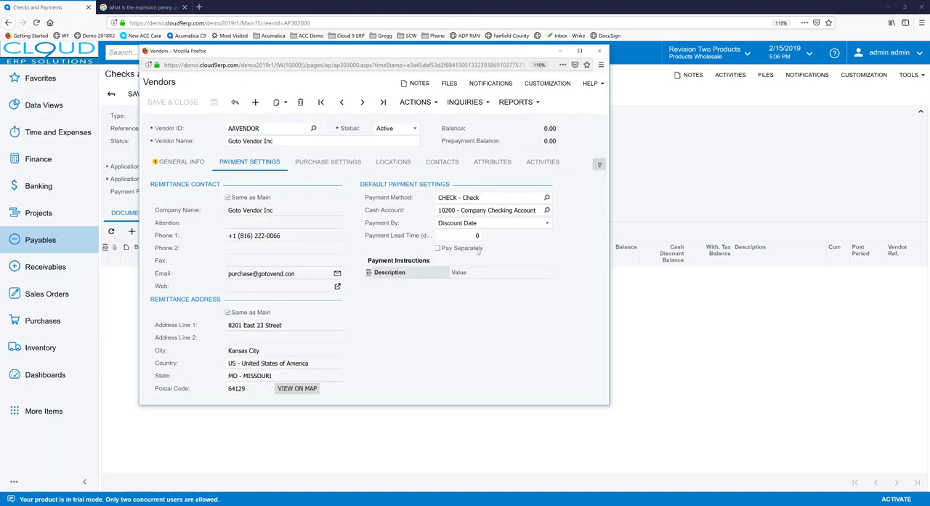
{"action": "left_click", "coordinate": [474, 198]}
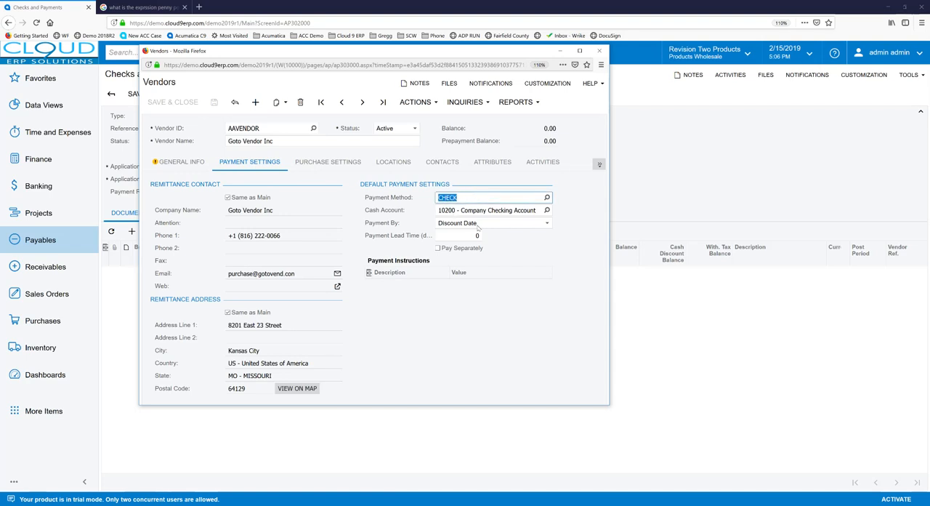
{"action": "left_click", "coordinate": [599, 50]}
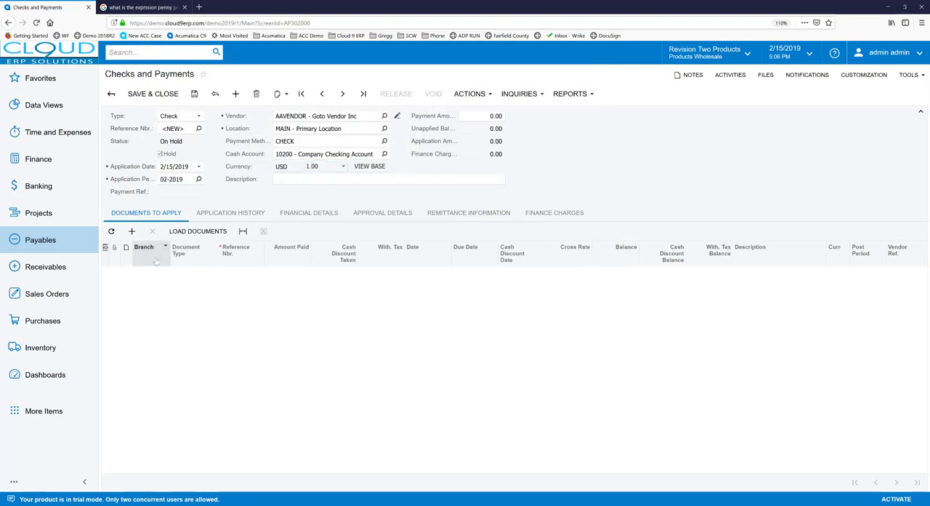
Step: Add a Documents to Apply line, find no open bills for the vendor, and close the empty lookup
{"action": "left_click", "coordinate": [132, 232]}
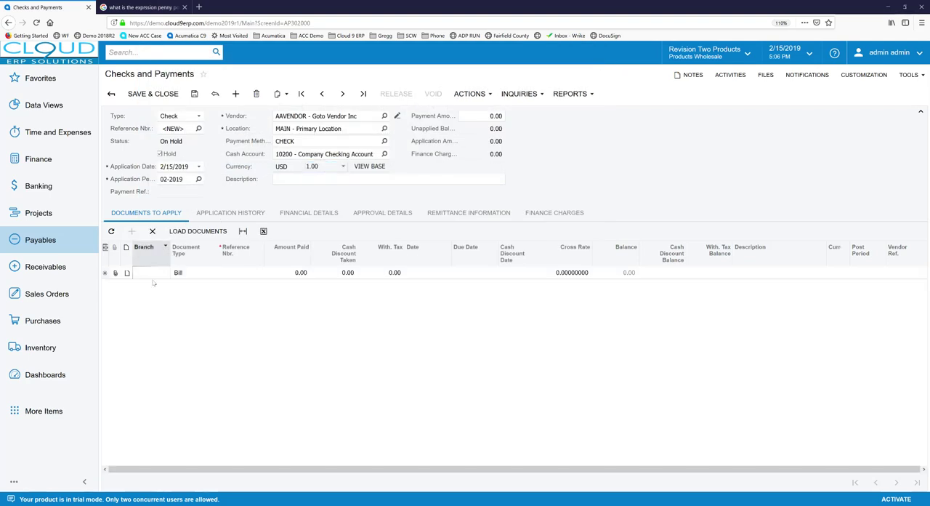
{"action": "left_click", "coordinate": [231, 274]}
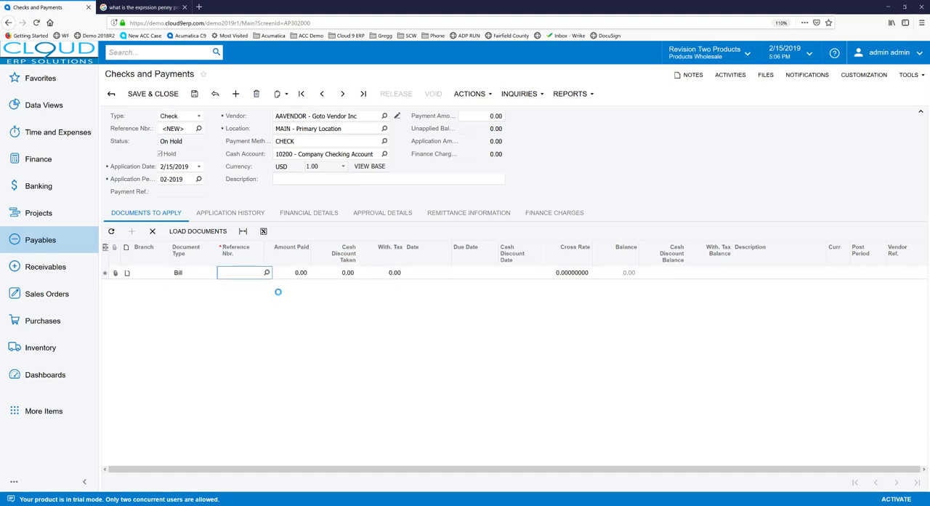
{"action": "key", "text": "F3"}
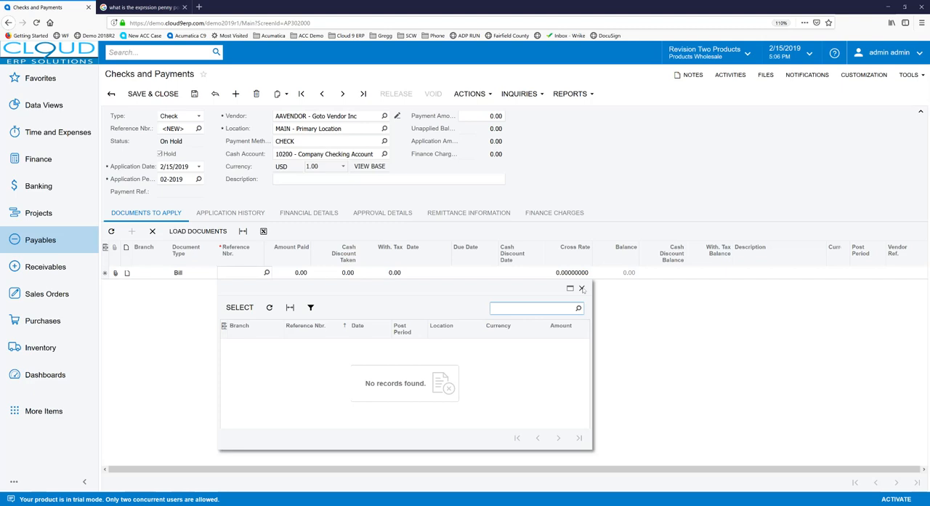
{"action": "left_click", "coordinate": [581, 288]}
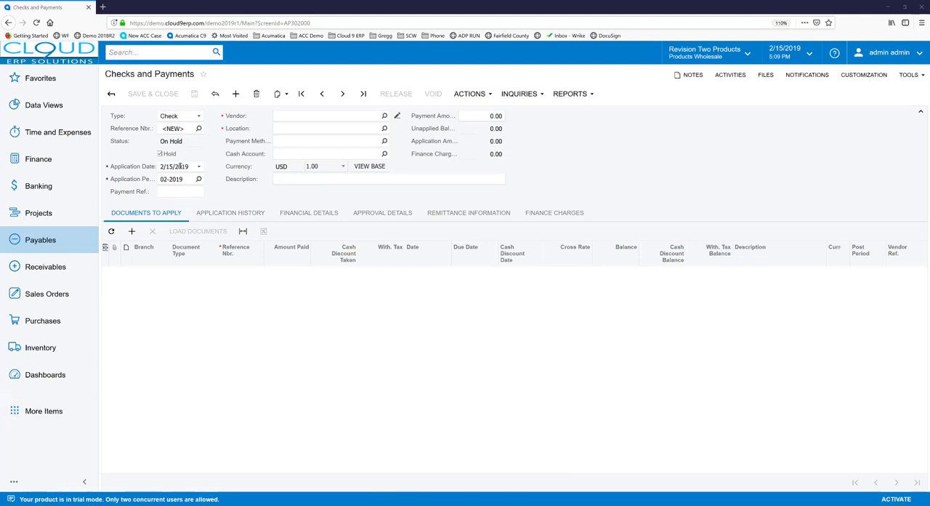
Step: Set the new check's vendor to ELEEASTCOM with CHECK method and open its vendor record
{"action": "left_click", "coordinate": [175, 179]}
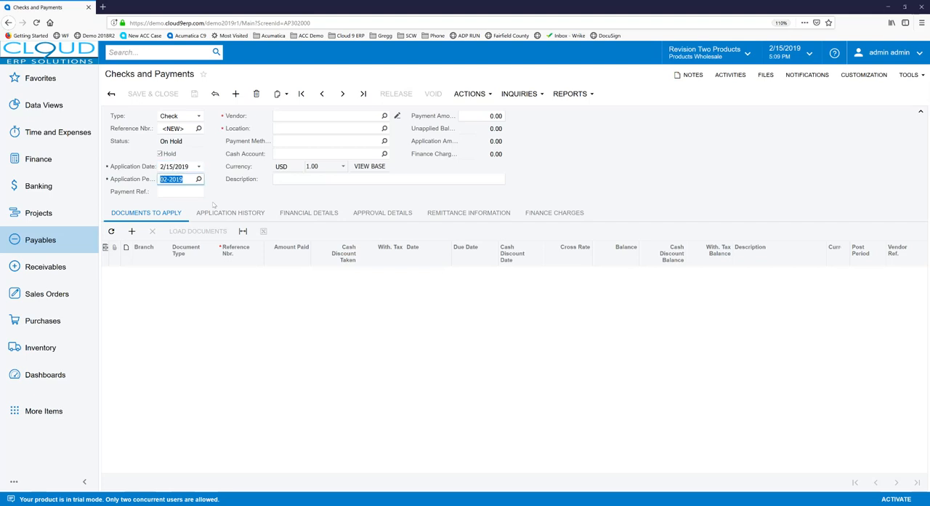
{"action": "type", "text": "east"}
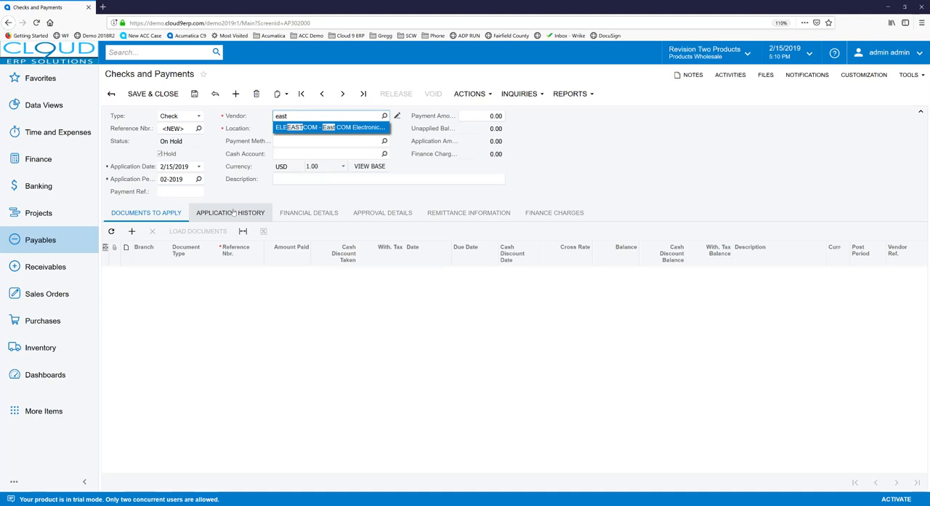
{"action": "key", "text": "Return"}
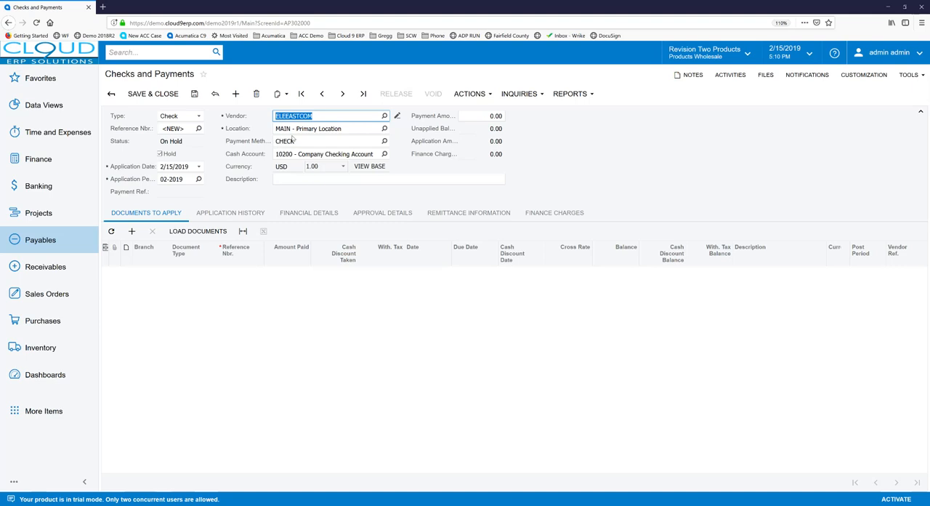
{"action": "left_click", "coordinate": [294, 142]}
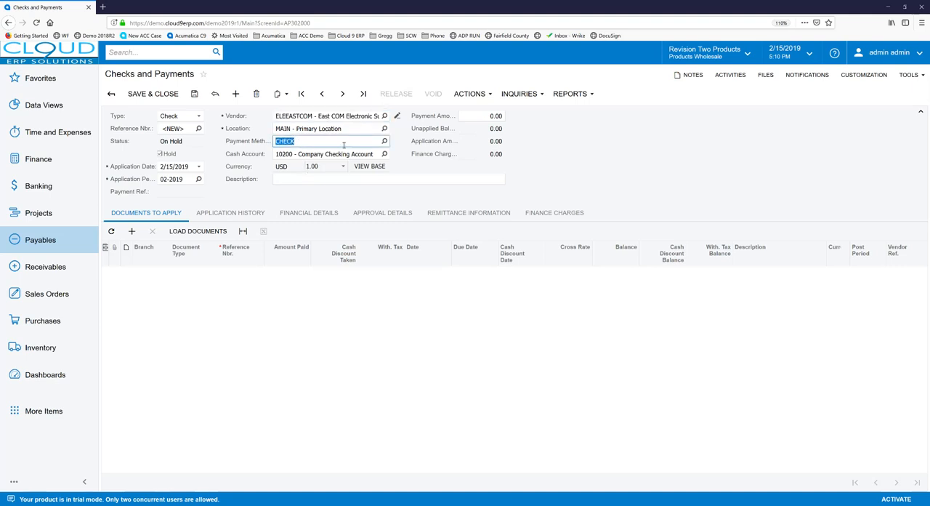
{"action": "left_click", "coordinate": [397, 115]}
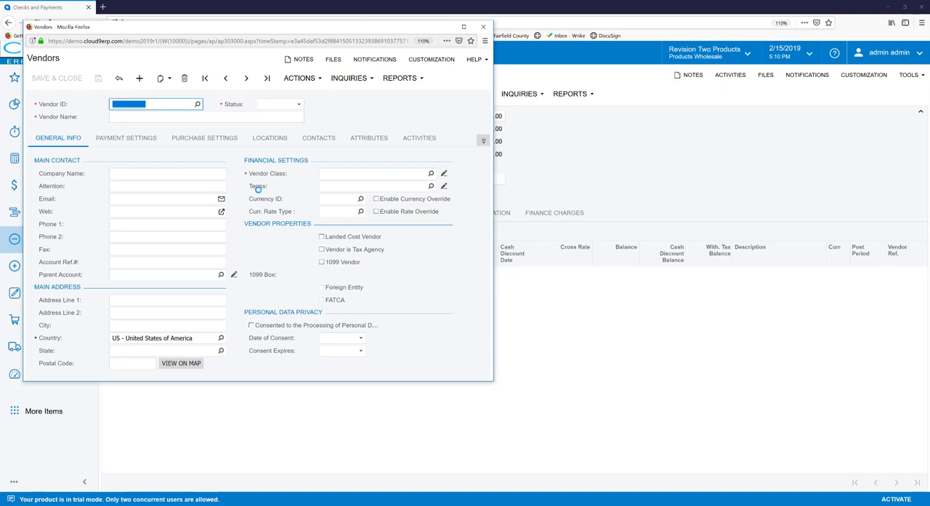
Step: Inspect East COM's Payment Settings (CHECK, cash account 10200) and close the vendor window
{"action": "left_click", "coordinate": [125, 137]}
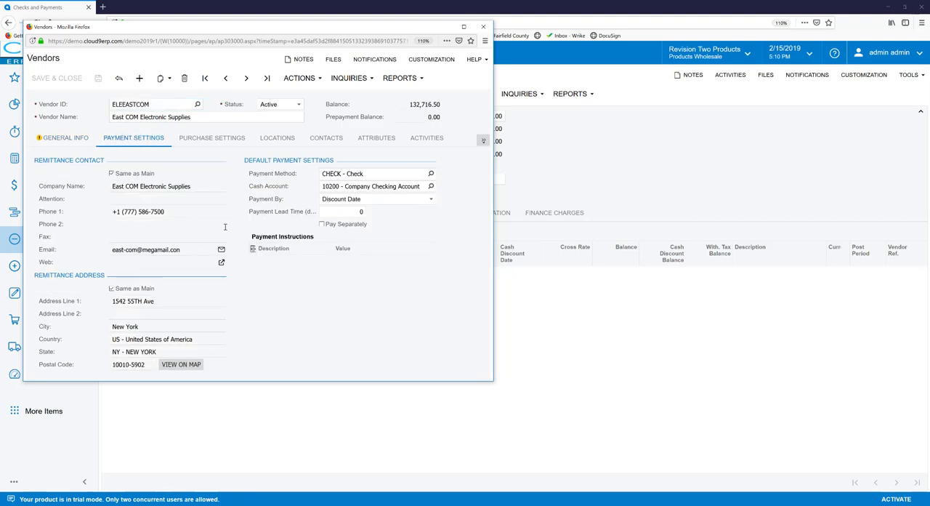
{"action": "left_click", "coordinate": [373, 173]}
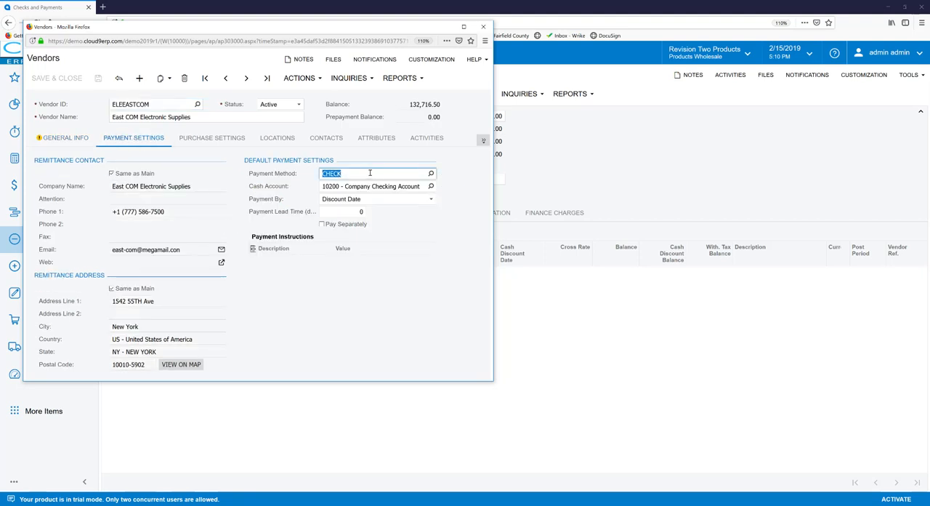
{"action": "left_click", "coordinate": [352, 186]}
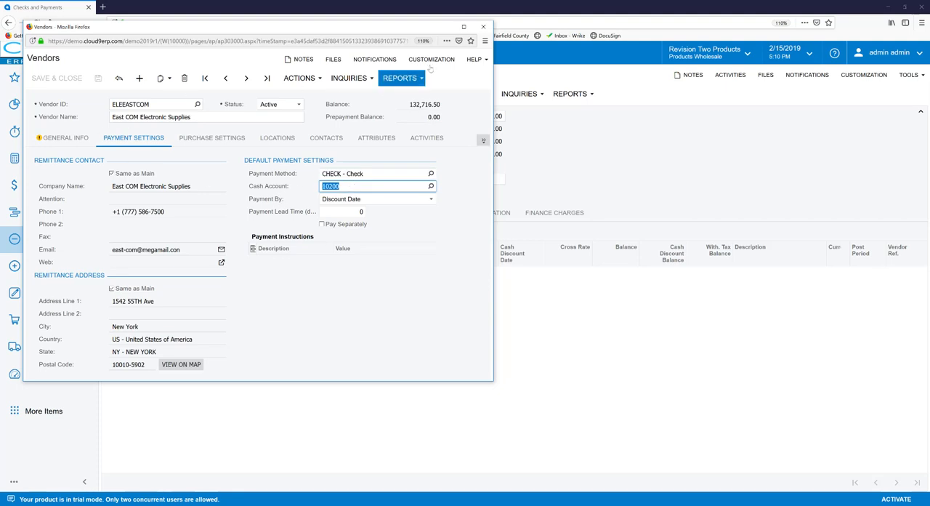
{"action": "left_click", "coordinate": [483, 27]}
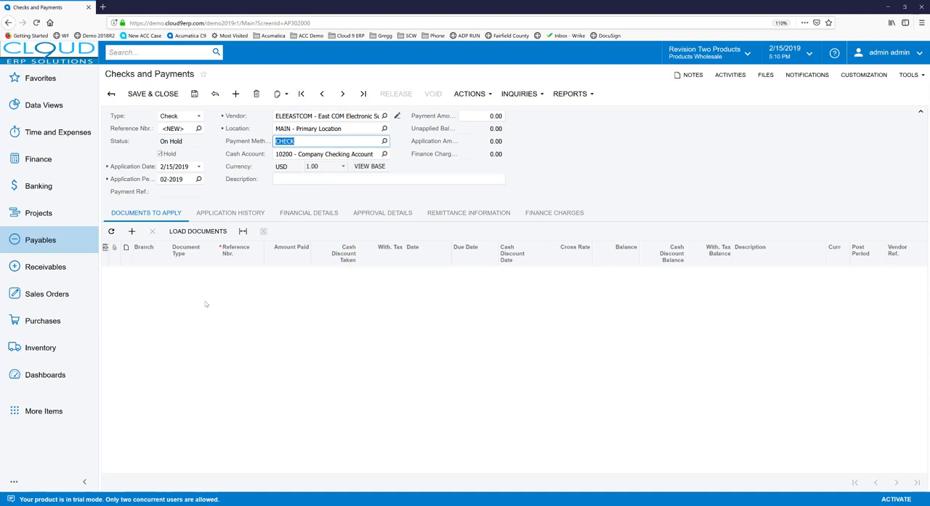
Step: Apply bill 001438 to the check with 5,000.00 amount paid
{"action": "double_click", "coordinate": [193, 281]}
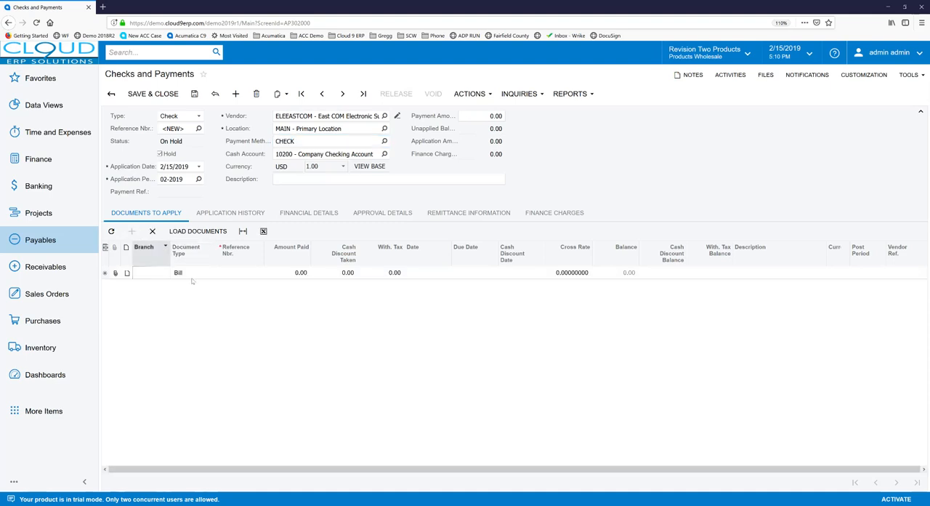
{"action": "key", "text": "Tab"}
{"action": "key", "text": "Tab"}
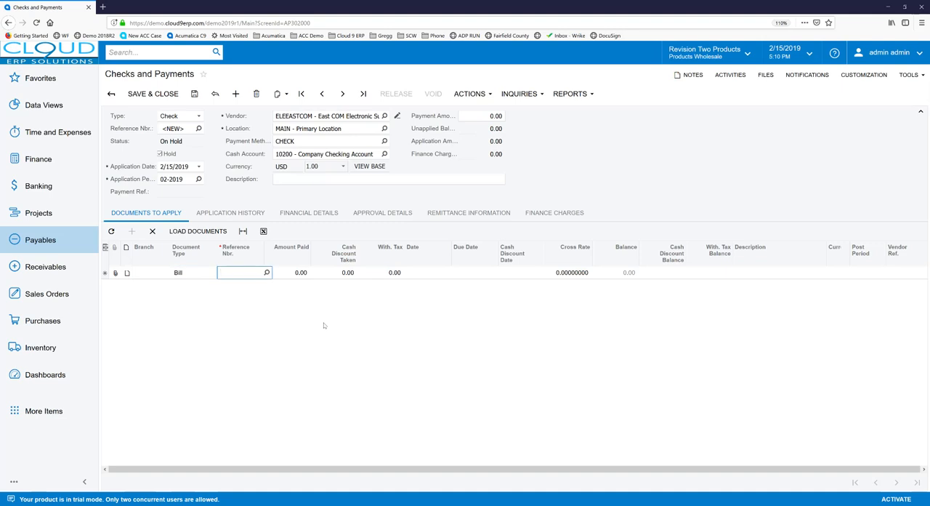
{"action": "key", "text": "F3"}
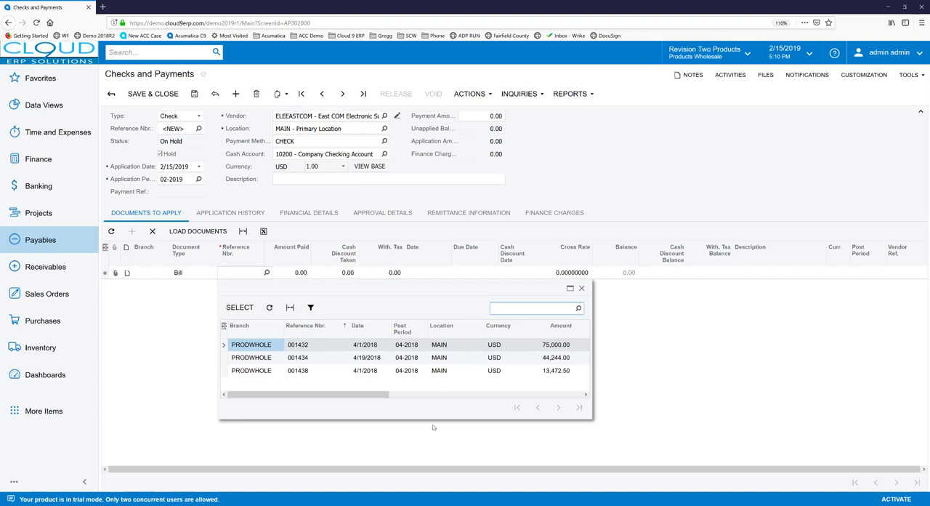
{"action": "key", "text": "Down"}
{"action": "key", "text": "Down"}
{"action": "key", "text": "Return"}
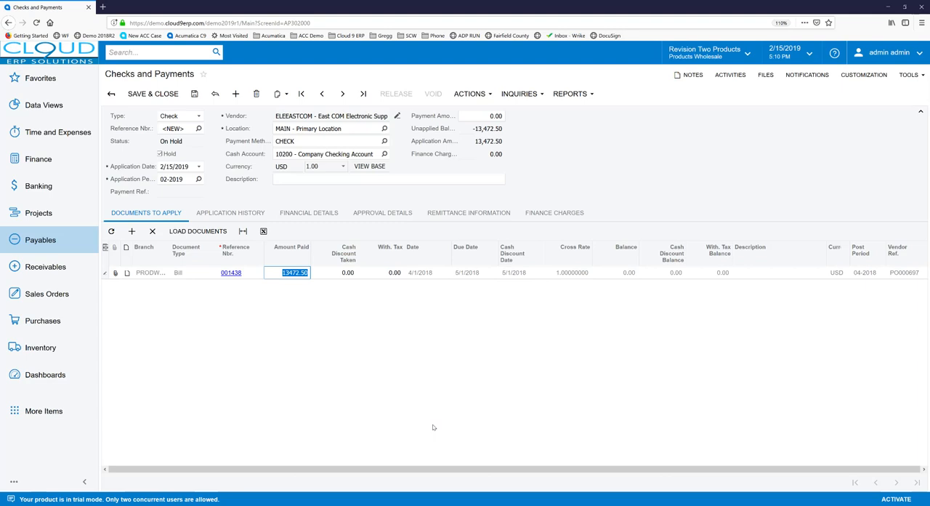
{"action": "type", "text": "5000"}
{"action": "key", "text": "Return"}
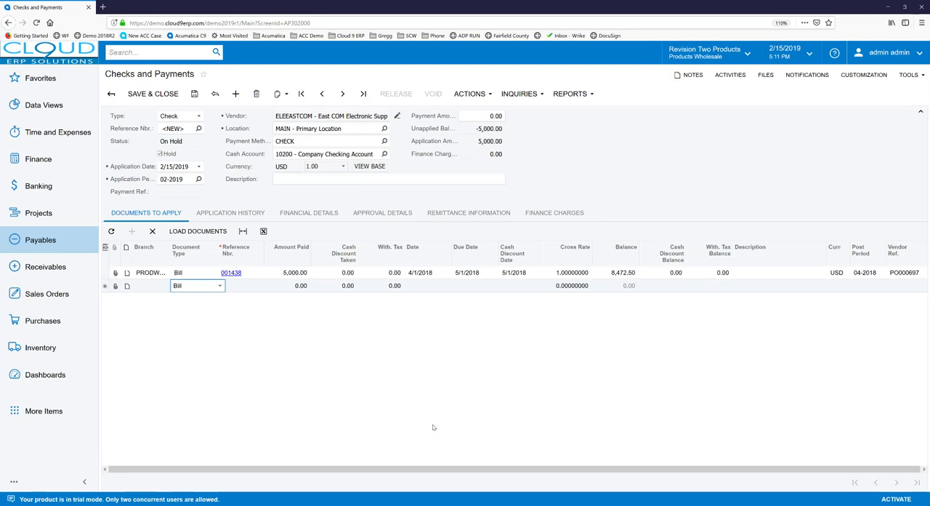
Step: Apply bill 001434 with 20,000.00 amount paid, totalling 25,000.00
{"action": "key", "text": "F3"}
{"action": "key", "text": "Down"}
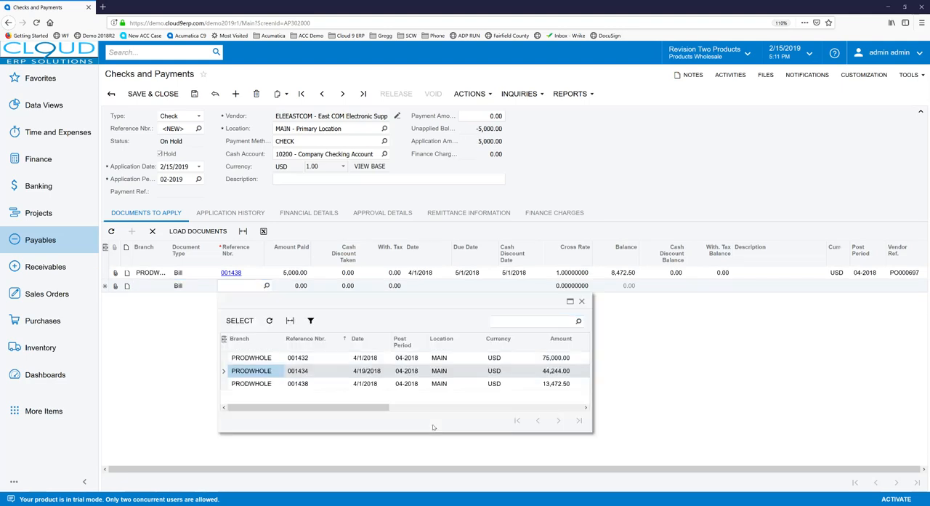
{"action": "key", "text": "Return"}
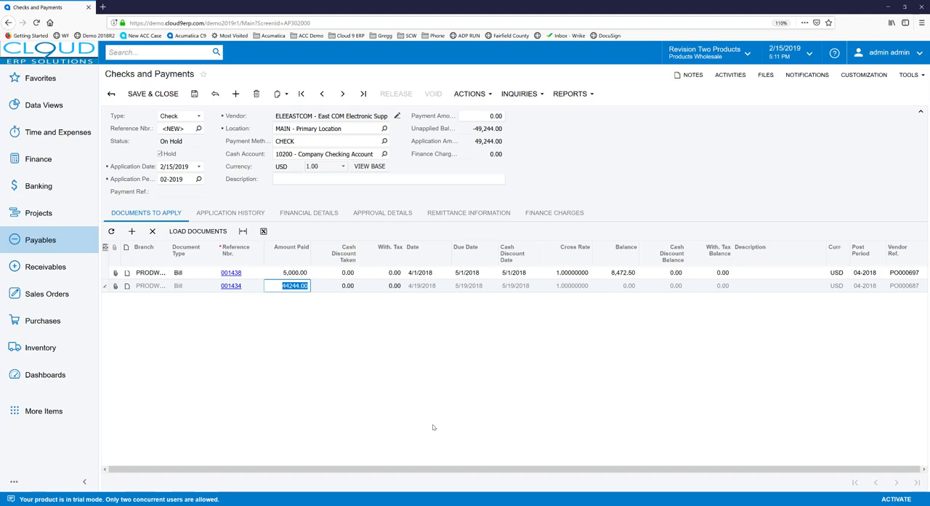
{"action": "type", "text": "20000."}
{"action": "key", "text": "Tab"}
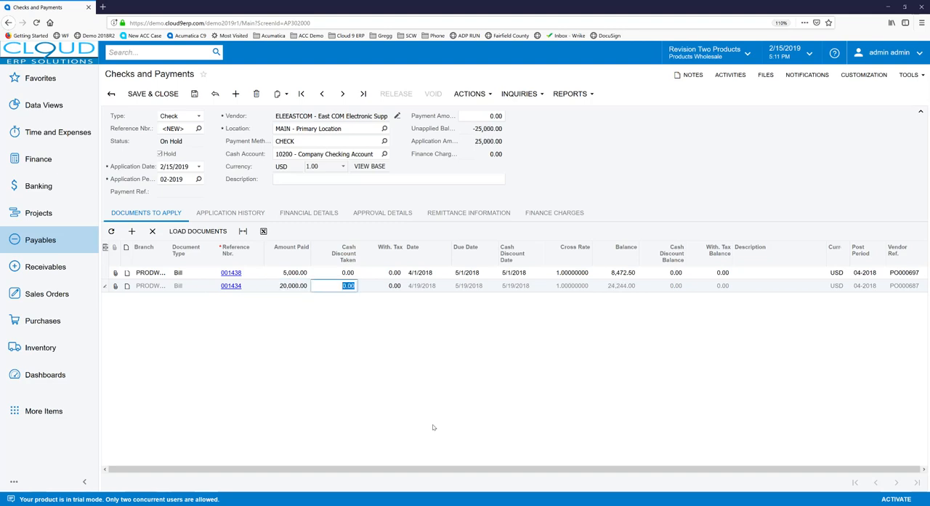
{"action": "key", "text": "Up"}
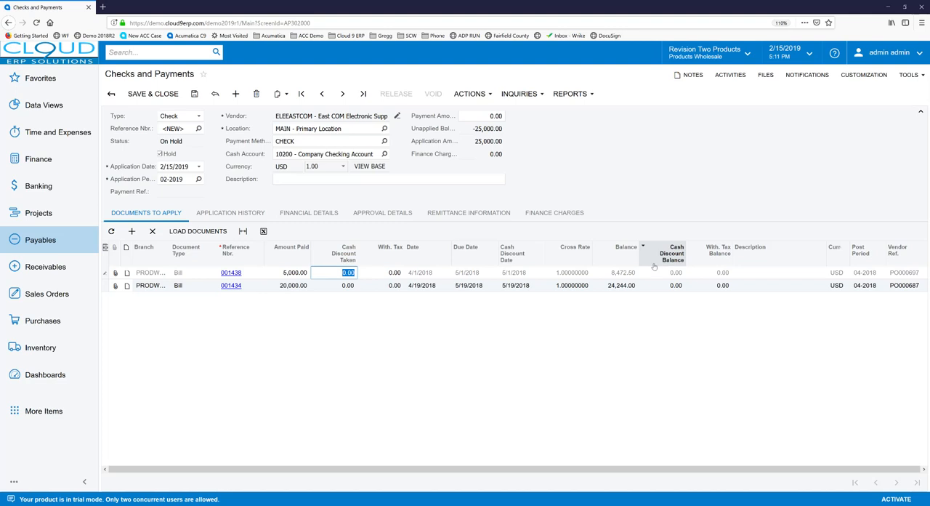
Step: Remove both applied bills, set Payment Amount to 10,000.00 and load open documents
{"action": "left_click", "coordinate": [152, 230]}
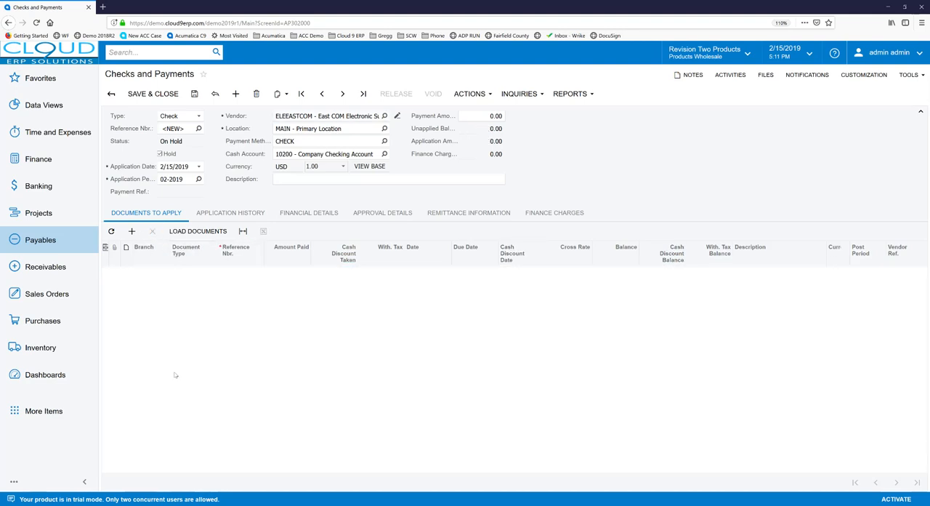
{"action": "left_click", "coordinate": [480, 116]}
{"action": "type", "text": "10000"}
{"action": "left_click", "coordinate": [541, 179]}
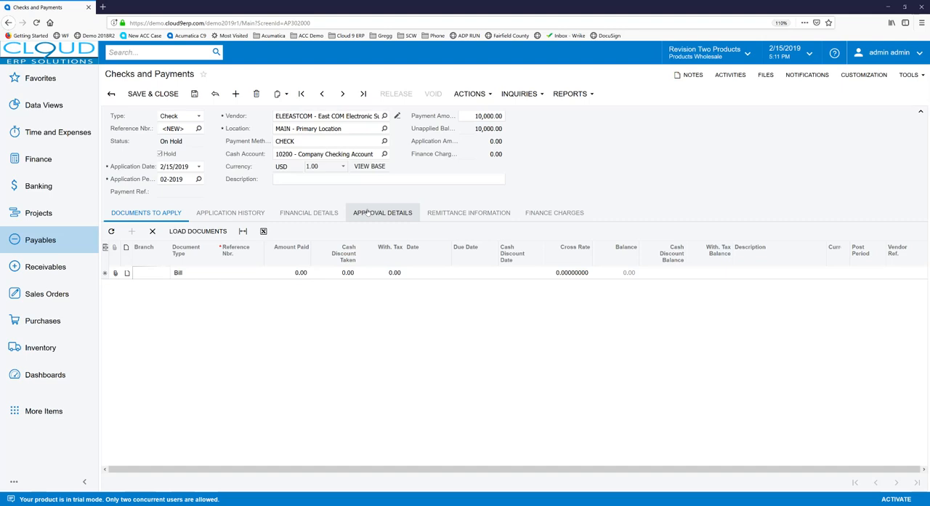
{"action": "left_click", "coordinate": [198, 231]}
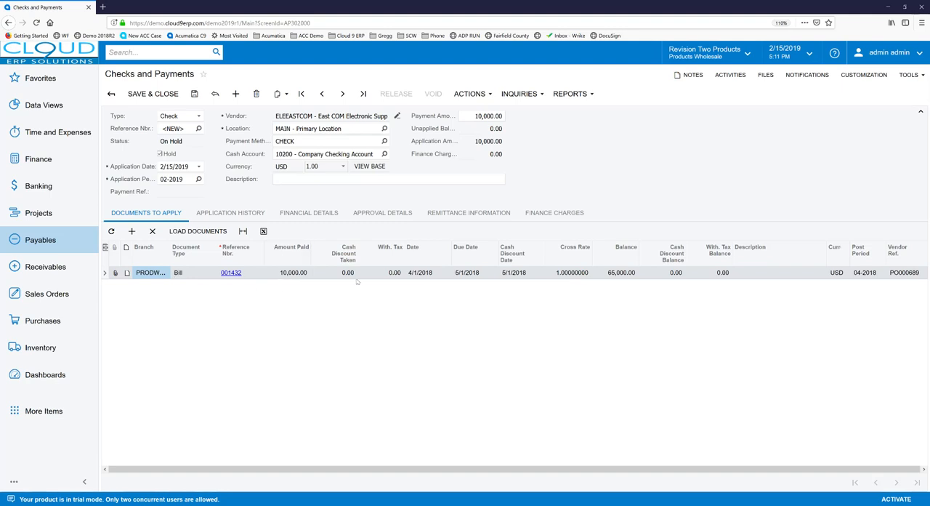
Step: Move the Balance column next to Amount Paid and remove loaded bill 001432
{"action": "left_click", "coordinate": [620, 273]}
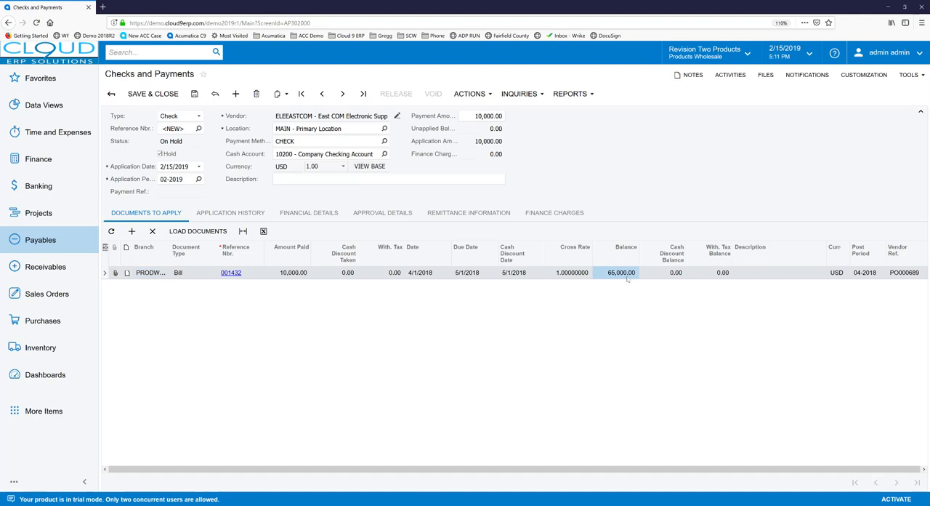
{"action": "left_click", "coordinate": [288, 273]}
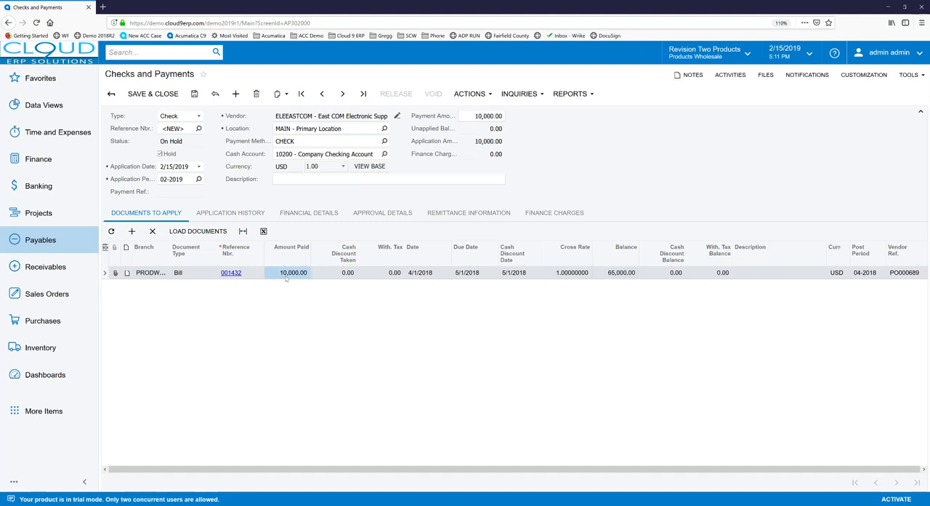
{"action": "left_click_drag", "start_coordinate": [623, 248], "coordinate": [320, 253]}
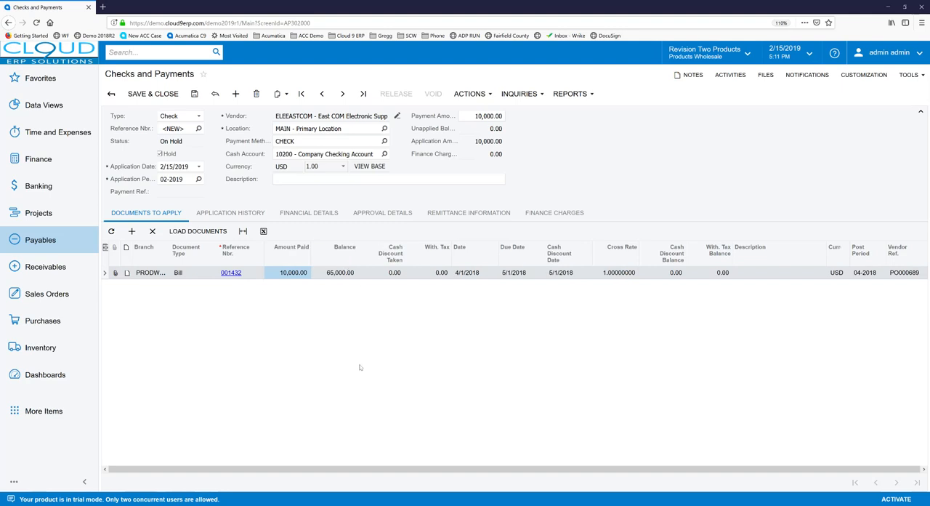
{"action": "left_click", "coordinate": [152, 231]}
Step: Set Payment Amount to 85,000.00 and load bills 001432 (75,000.00) and 001438 (10,000.00)
{"action": "left_click", "coordinate": [483, 117]}
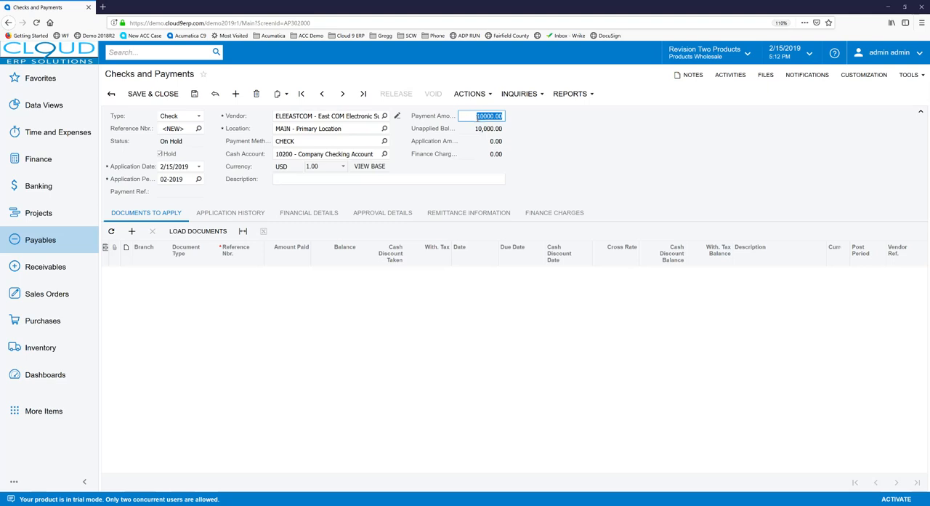
{"action": "type", "text": "8"}
{"action": "type", "text": "5000"}
{"action": "key", "text": "Tab"}
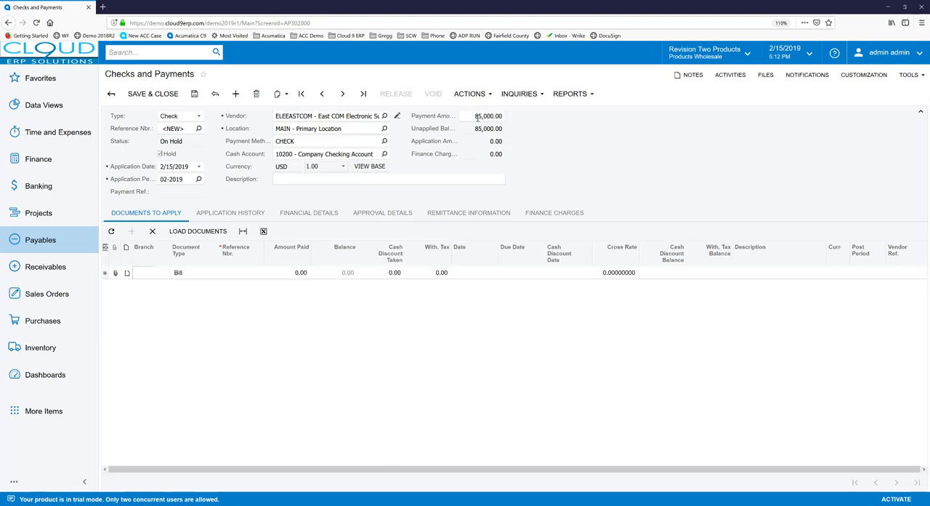
{"action": "left_click", "coordinate": [198, 231]}
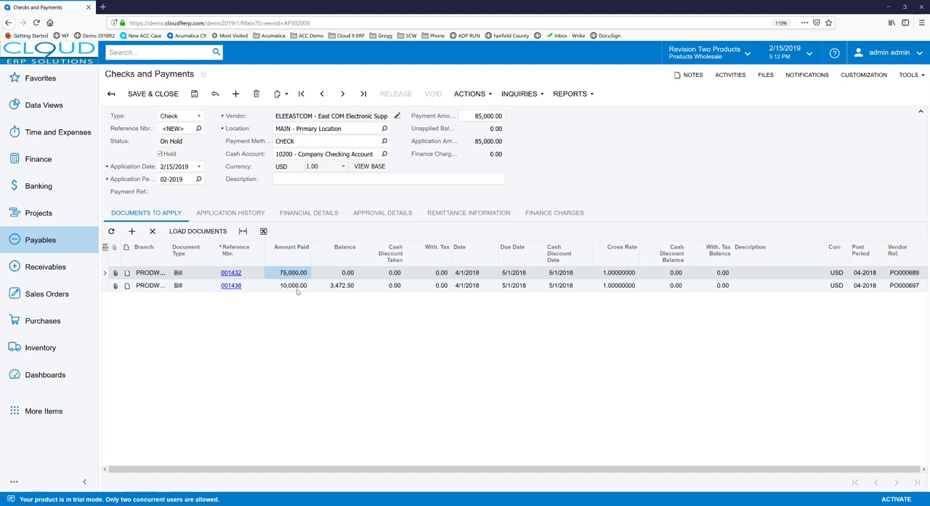
{"action": "left_click", "coordinate": [298, 291]}
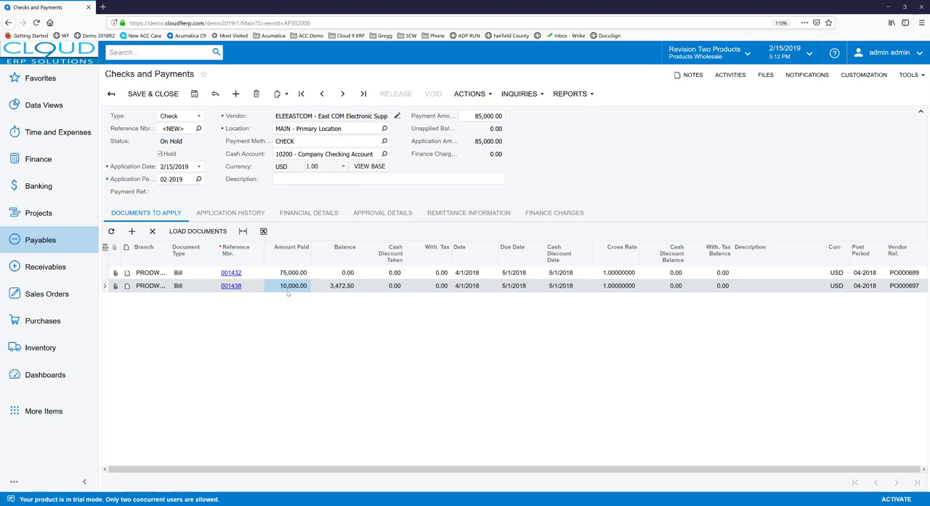
{"action": "left_click", "coordinate": [338, 287]}
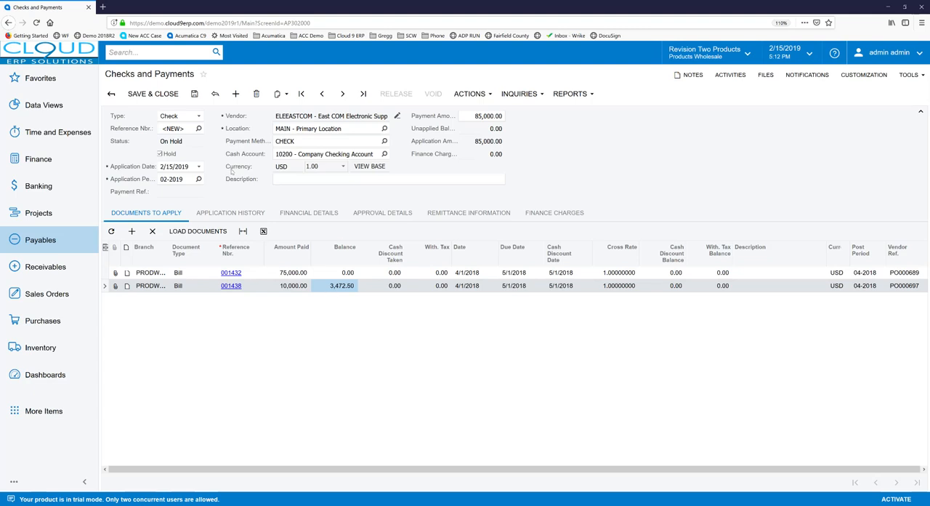
Step: Take the check off hold and send it to Print Check via the Actions menu
{"action": "left_click", "coordinate": [471, 93]}
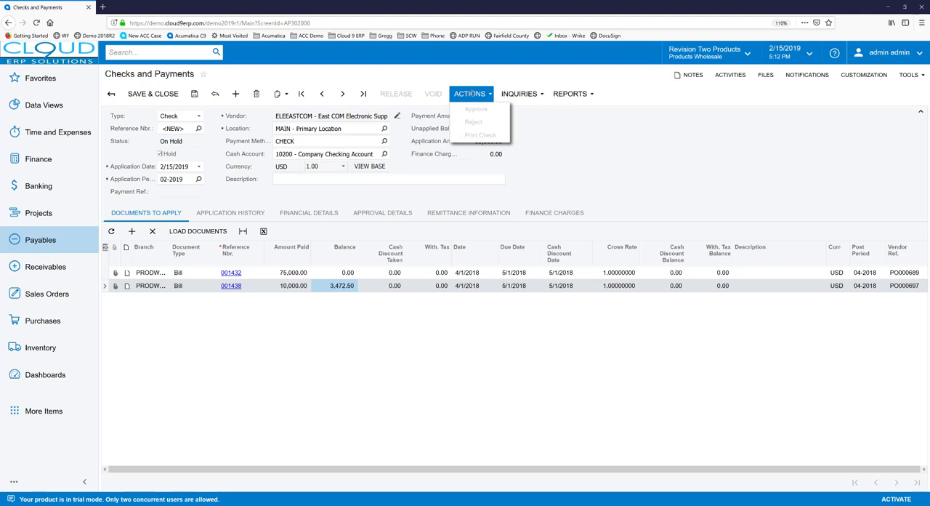
{"action": "left_click", "coordinate": [159, 153]}
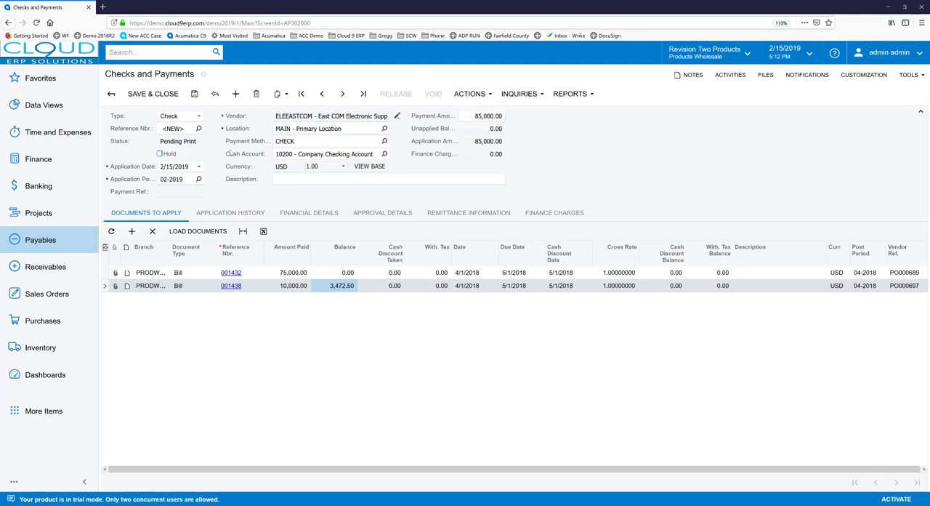
{"action": "left_click", "coordinate": [471, 93]}
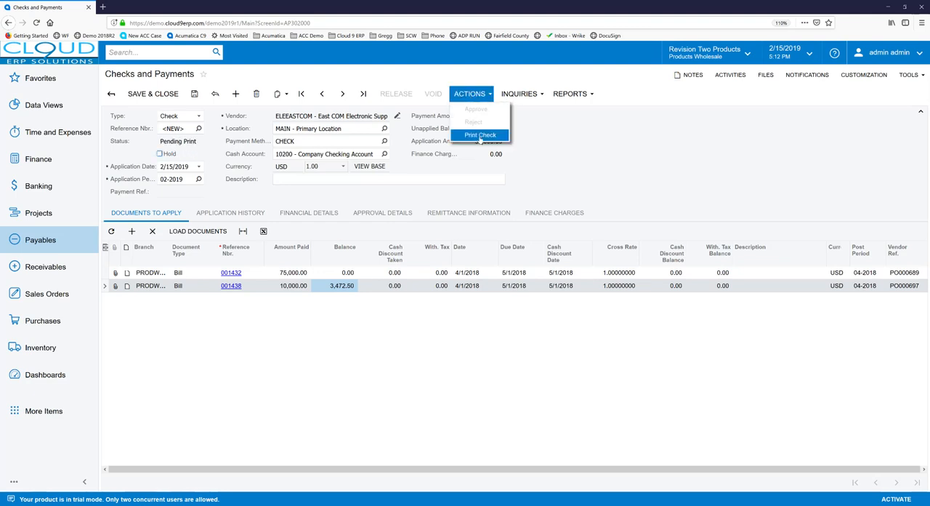
{"action": "left_click", "coordinate": [481, 135]}
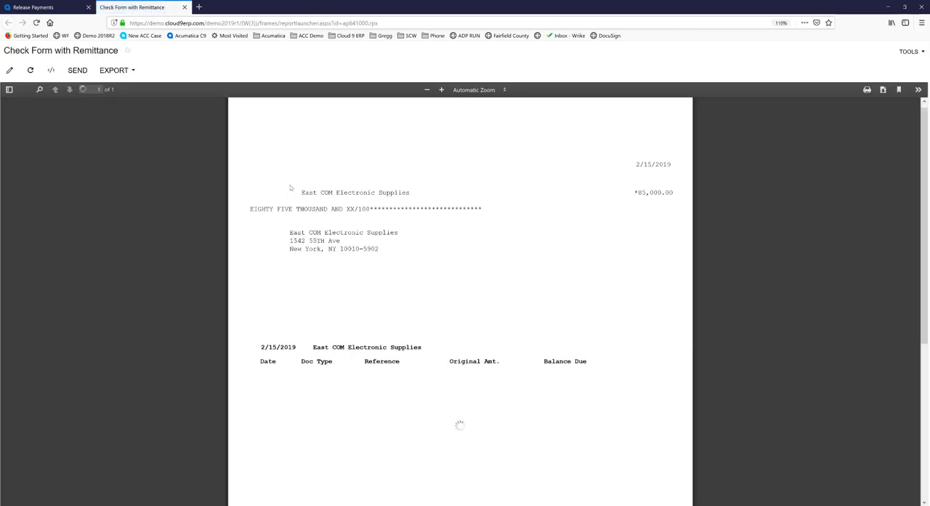
{"action": "scroll", "coordinate": [408, 262], "scroll_direction": "down", "scroll_amount": 5}
{"action": "scroll", "coordinate": [407, 266], "scroll_direction": "up", "scroll_amount": 1}
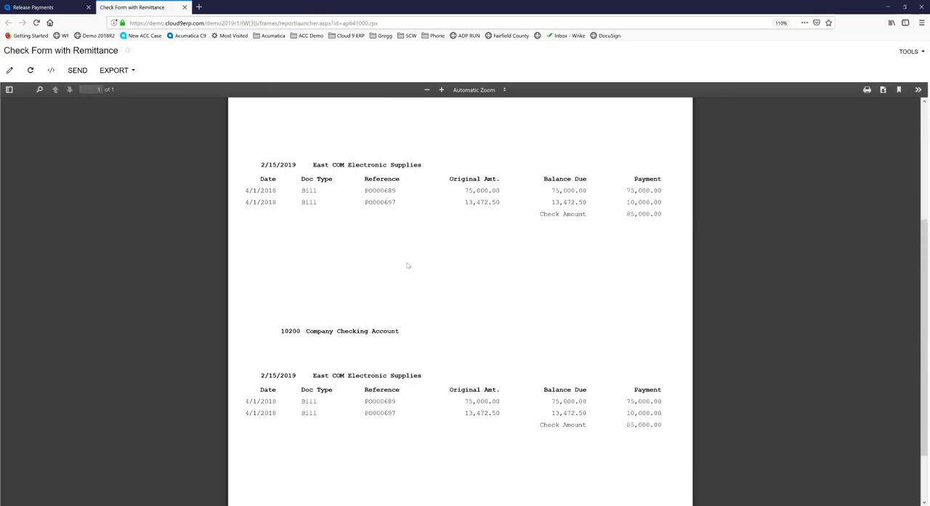
{"action": "scroll", "coordinate": [408, 265], "scroll_direction": "up", "scroll_amount": 5}
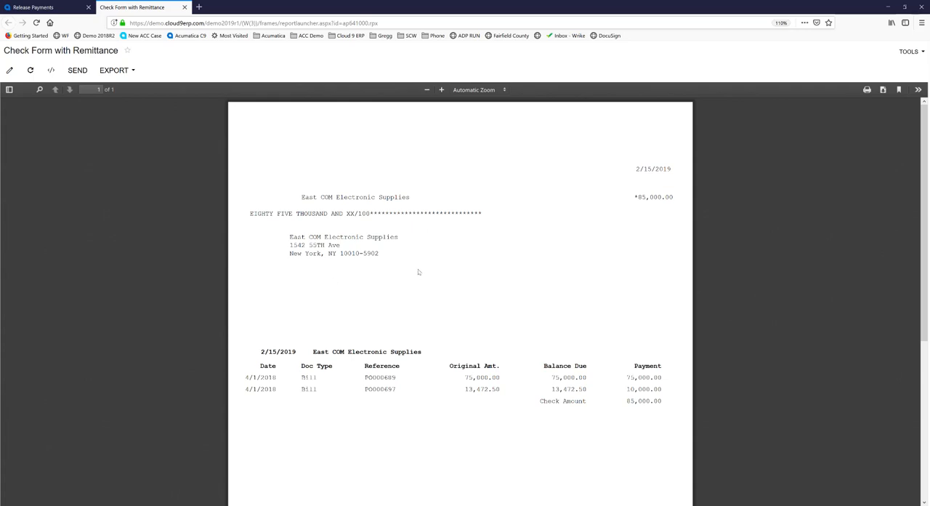
{"action": "scroll", "coordinate": [418, 274], "scroll_direction": "down", "scroll_amount": 5}
{"action": "scroll", "coordinate": [417, 274], "scroll_direction": "down", "scroll_amount": 3}
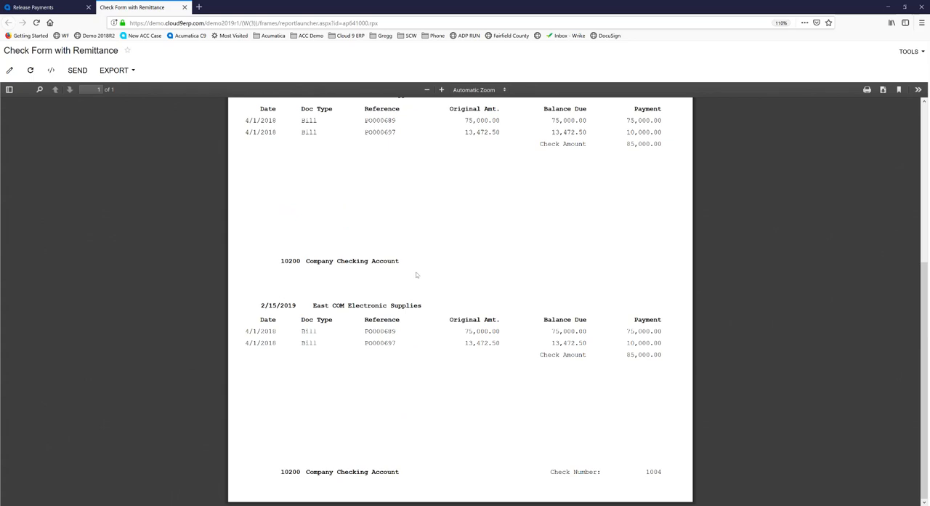
{"action": "scroll", "coordinate": [417, 273], "scroll_direction": "up", "scroll_amount": 8}
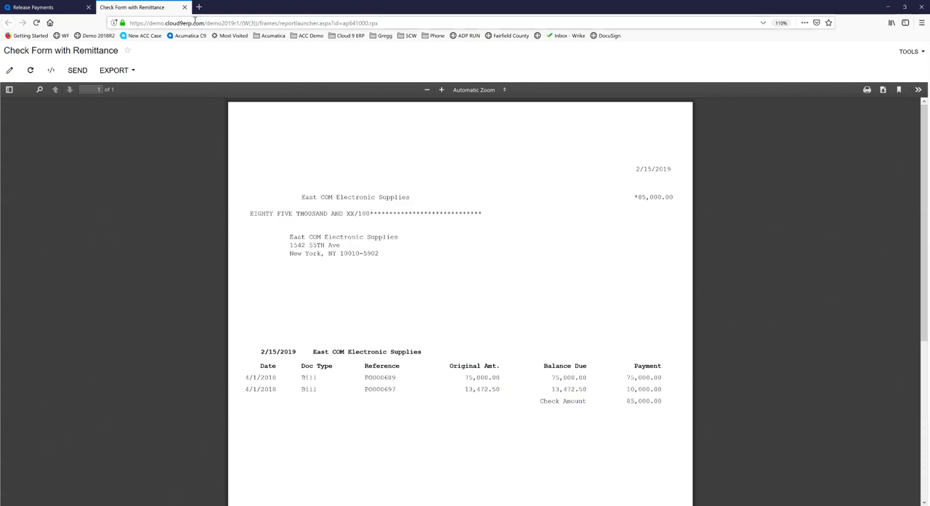
Step: Close the printed check 1004 remittance report and return to Release Payments
{"action": "left_click", "coordinate": [184, 7]}
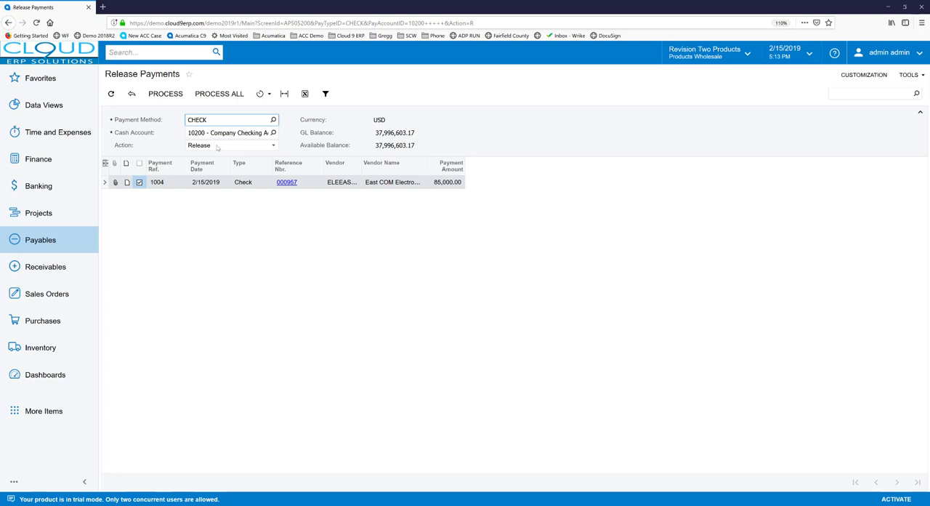
Step: Release check 1004 for 85,000.00 with the Release action, dismiss the results, and bring up the Payables menu
{"action": "left_click", "coordinate": [217, 146]}
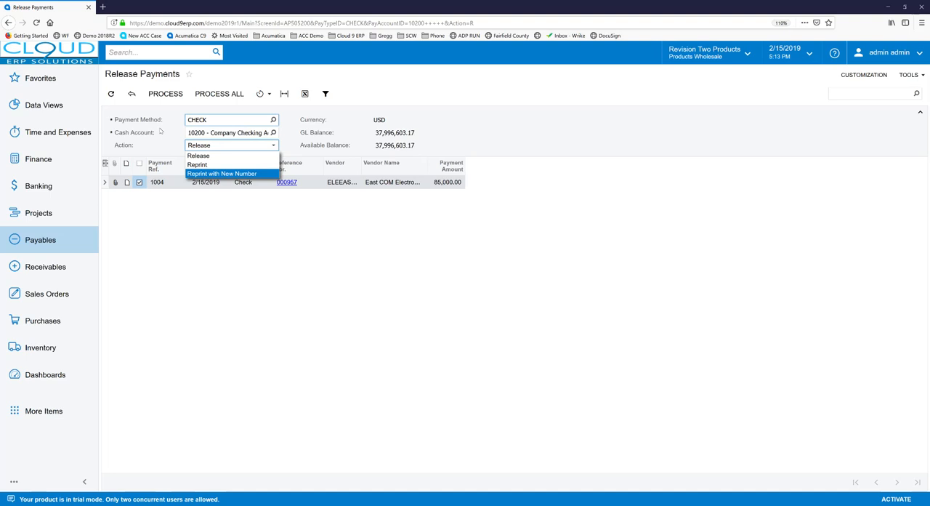
{"action": "left_click", "coordinate": [181, 157]}
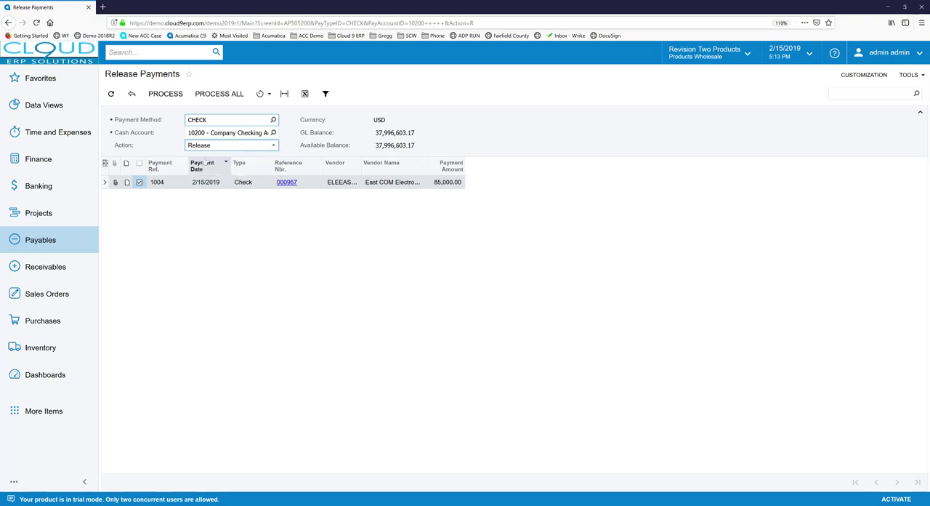
{"action": "left_click", "coordinate": [166, 93]}
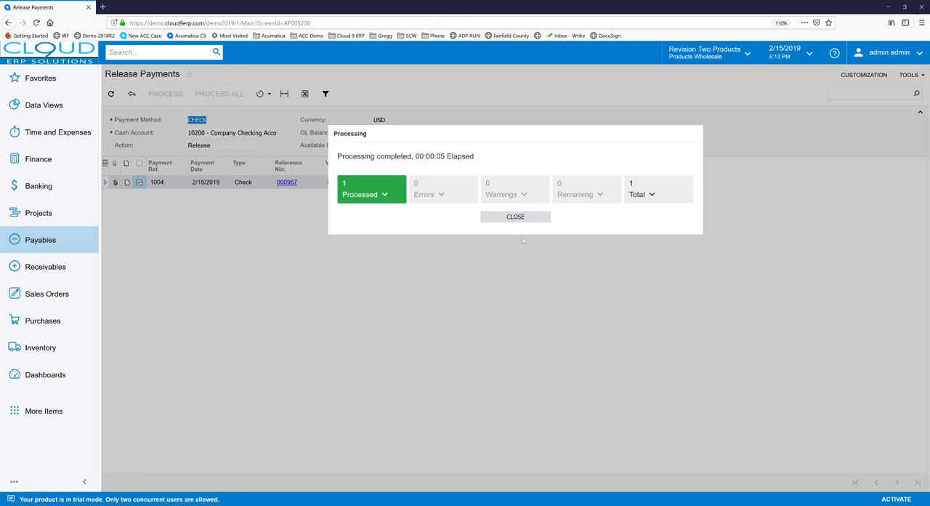
{"action": "left_click", "coordinate": [515, 216]}
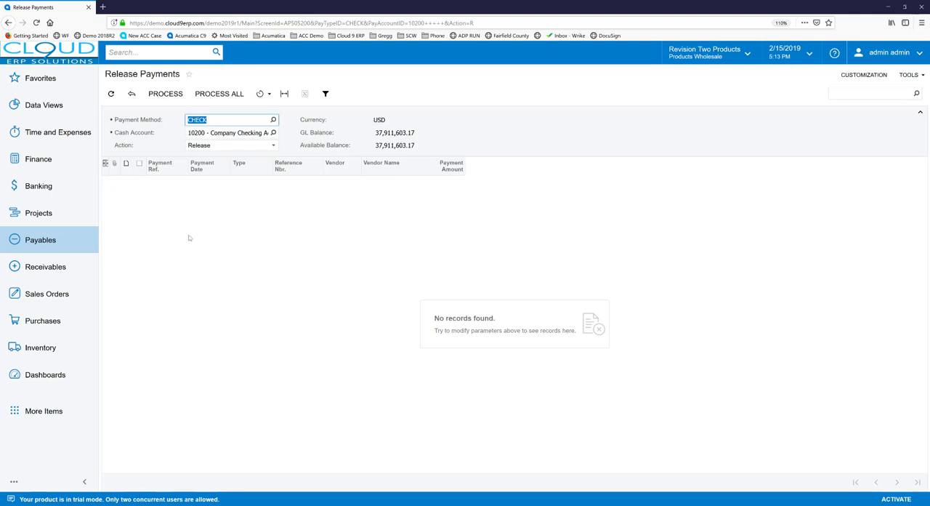
{"action": "left_click", "coordinate": [57, 246]}
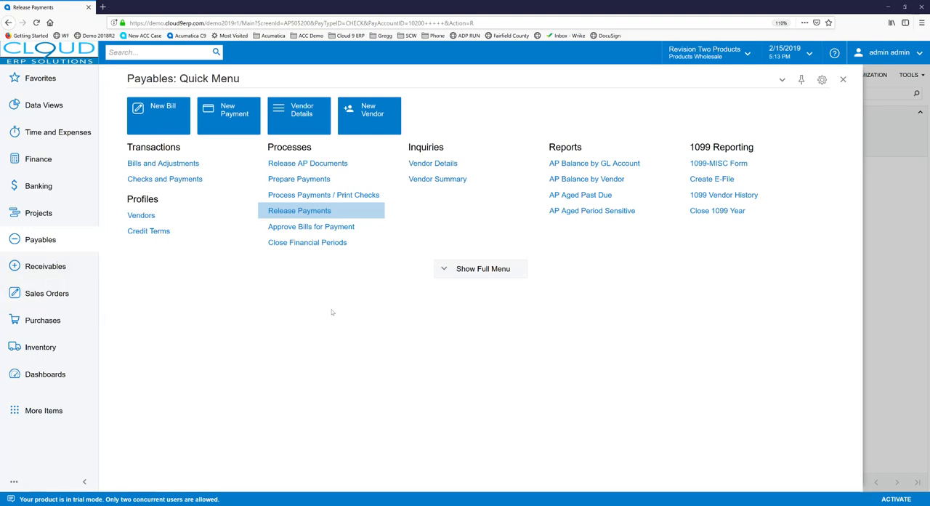
Step: Load open bills on Prepare Payments for the CHECK payment method from account 10200
{"action": "left_click", "coordinate": [299, 179]}
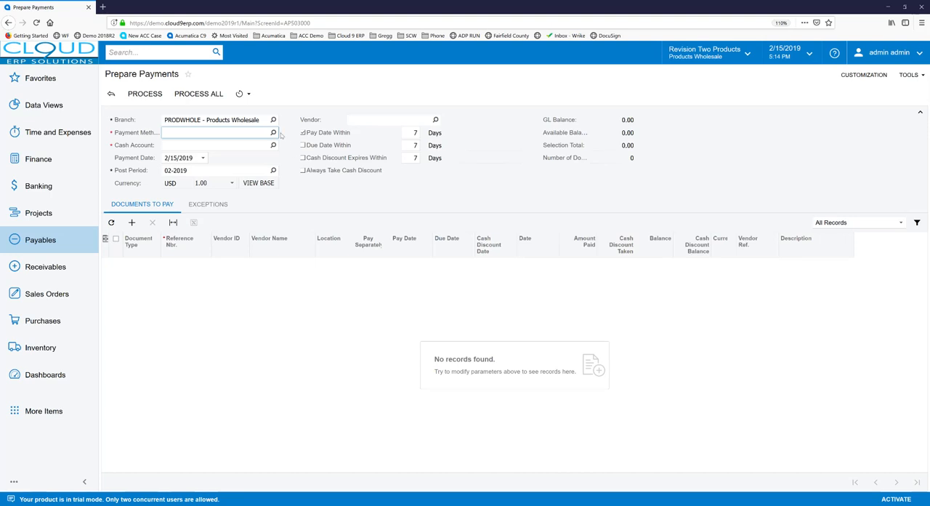
{"action": "type", "text": "check"}
{"action": "key", "text": "Tab"}
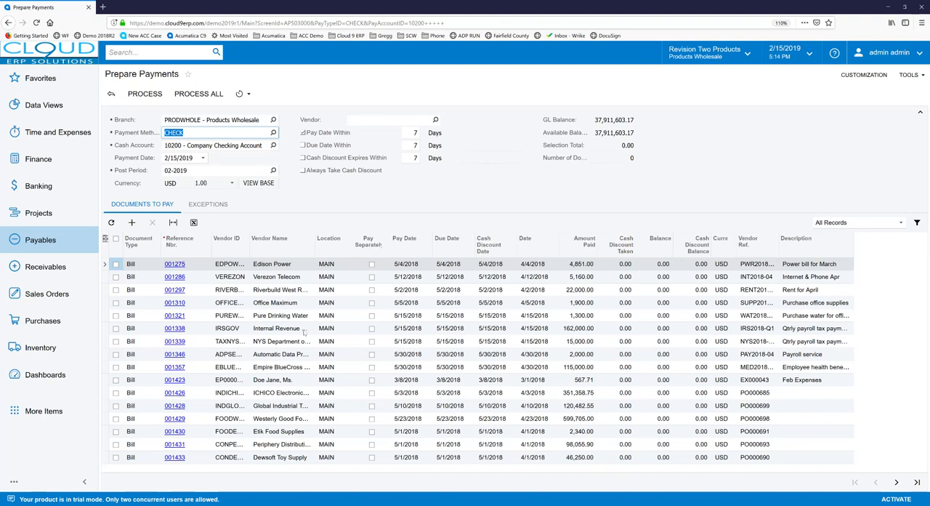
Step: Bring up Accounts Payable Preferences and Approve Bills for Payment in new tabs from the Payables menu
{"action": "left_click", "coordinate": [38, 242]}
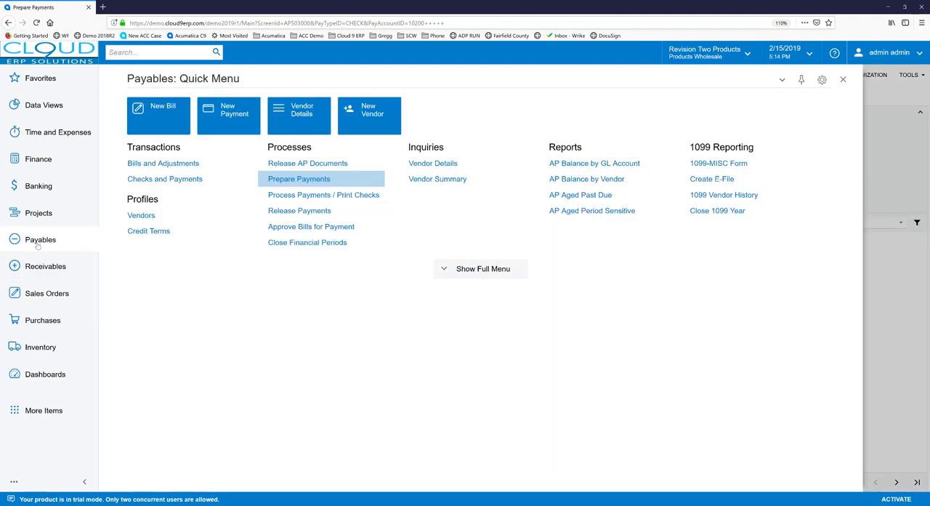
{"action": "left_click", "coordinate": [482, 268]}
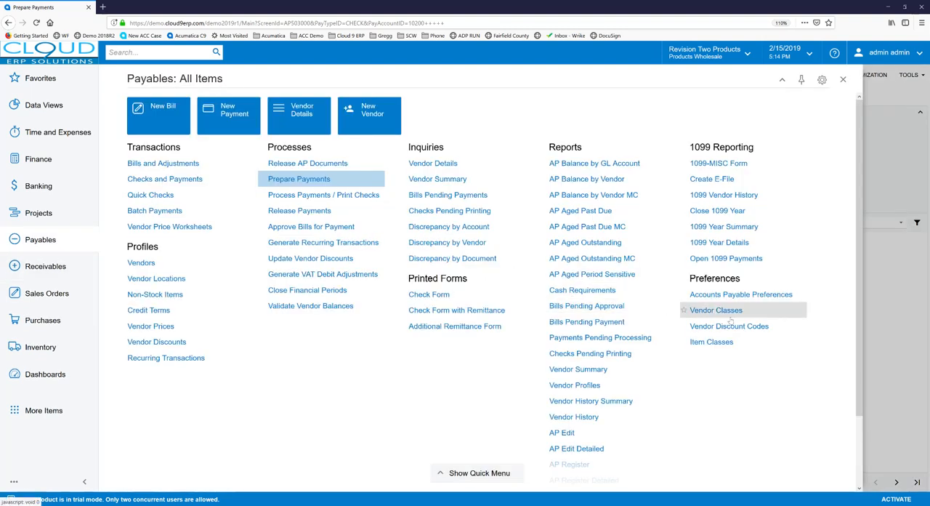
{"action": "left_click", "coordinate": [741, 293]}
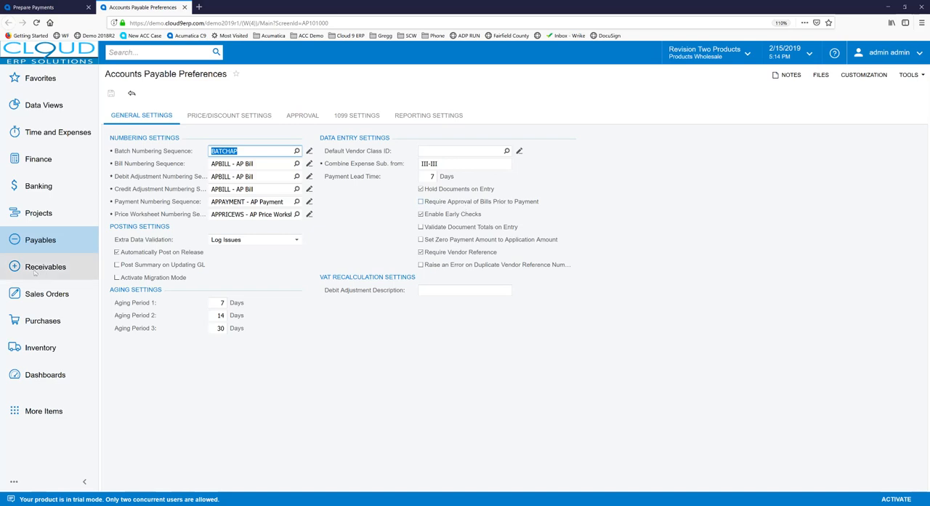
{"action": "left_click", "coordinate": [40, 240]}
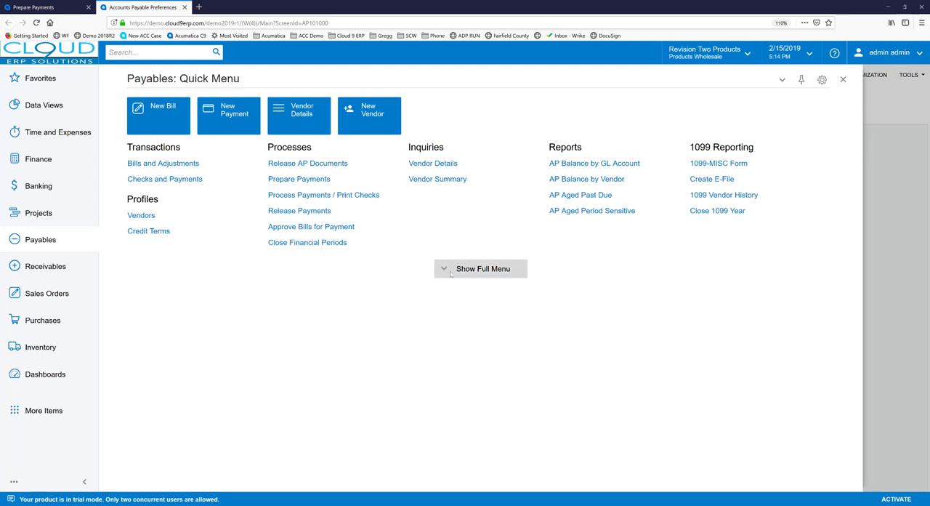
{"action": "left_click", "coordinate": [480, 269]}
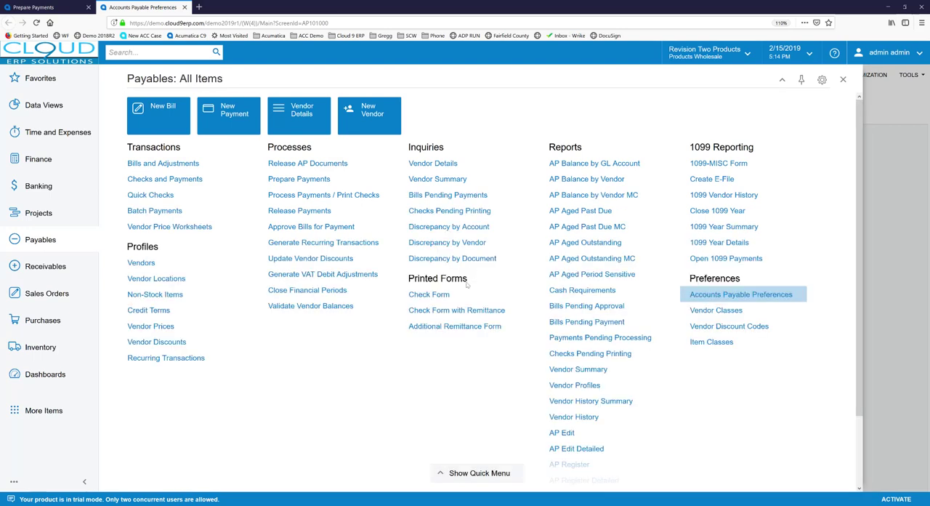
{"action": "left_click", "coordinate": [311, 226], "text": "ctrl"}
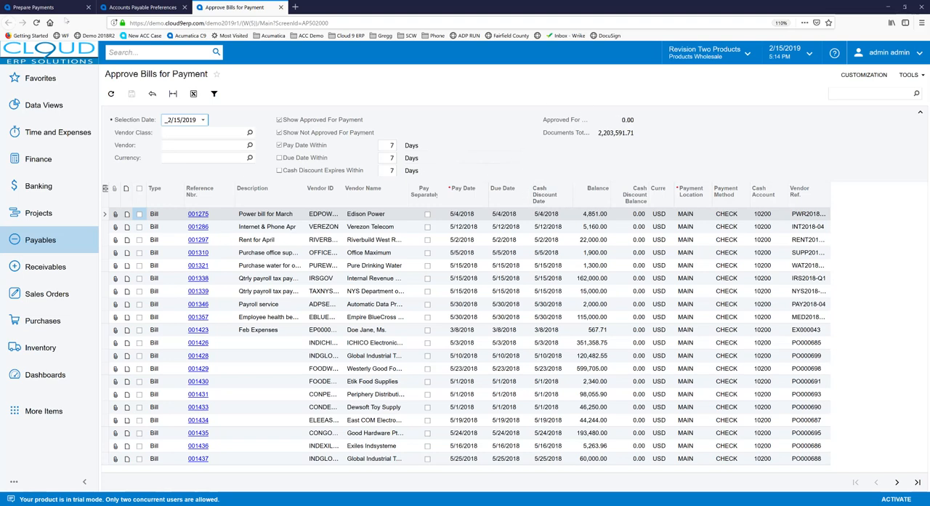
Step: Close the Accounts Payable Preferences and Approve Bills for Payment pages, leaving Prepare Payments
{"action": "left_click", "coordinate": [36, 8]}
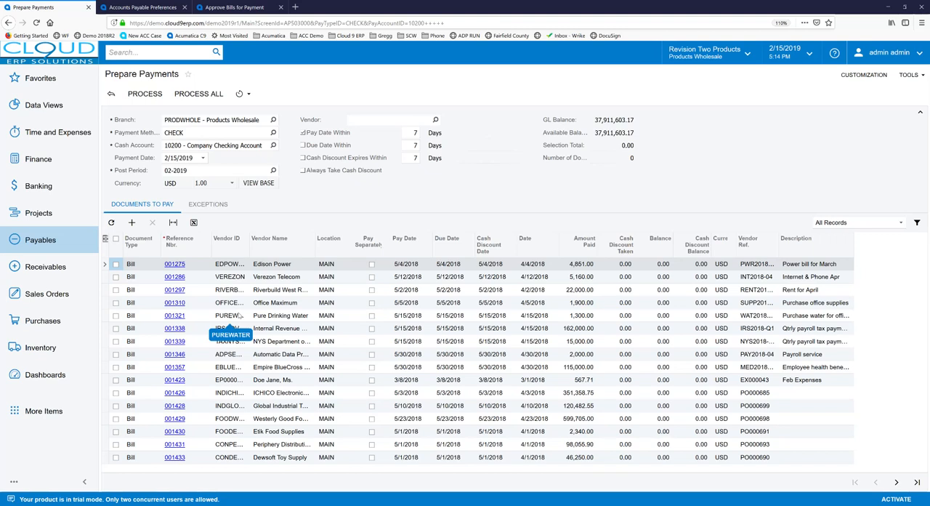
{"action": "left_click", "coordinate": [144, 7]}
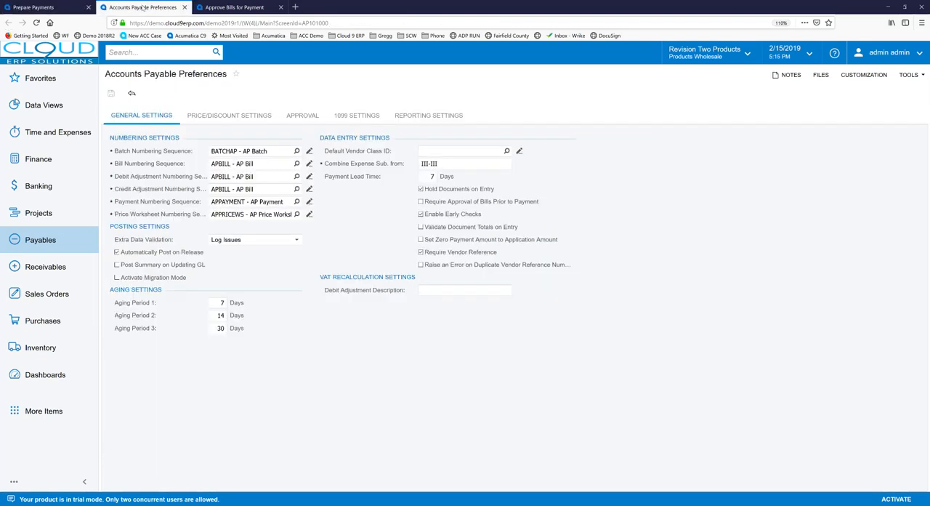
{"action": "left_click", "coordinate": [184, 7]}
{"action": "left_click", "coordinate": [185, 7]}
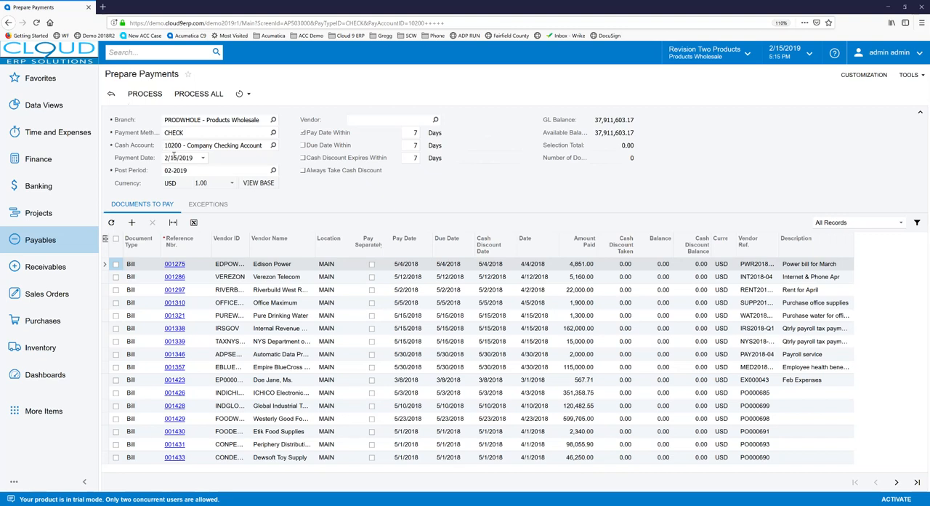
Step: Leave the vendor filter blank and set the payment date to 2/16/2019
{"action": "left_click", "coordinate": [406, 121]}
{"action": "left_click", "coordinate": [371, 187]}
{"action": "left_click", "coordinate": [202, 158]}
{"action": "left_click", "coordinate": [293, 226]}
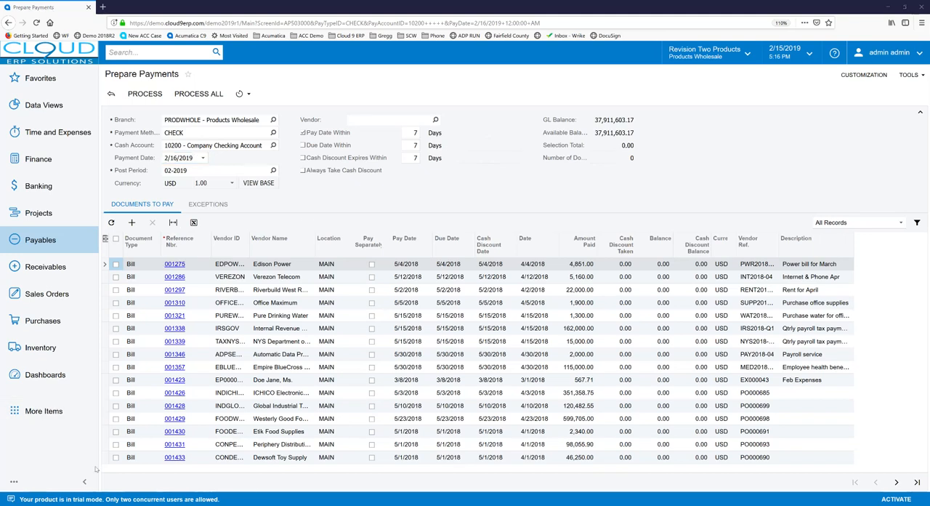
Step: Mark bills 001275, 001286, 001297 and East COM bills 001434, 001438 for payment, totalling 79,727.50
{"action": "left_click", "coordinate": [115, 265]}
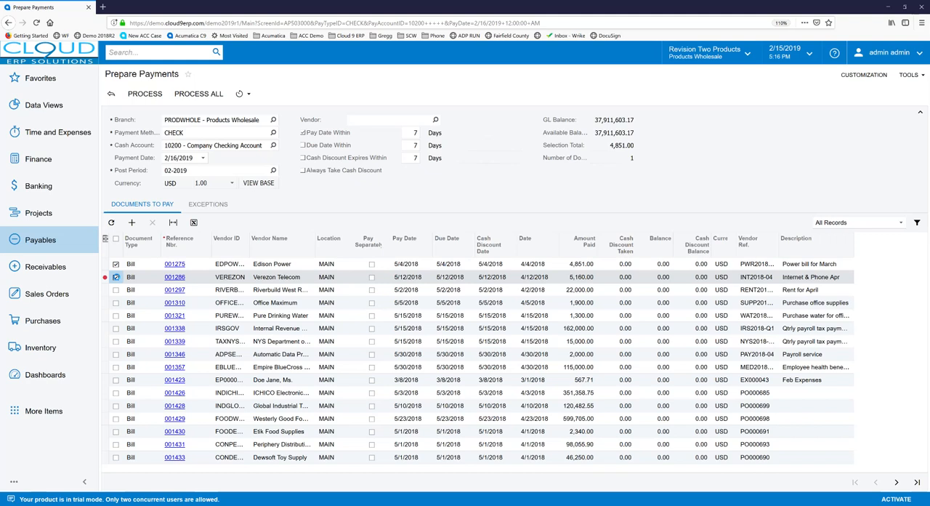
{"action": "left_click", "coordinate": [115, 290]}
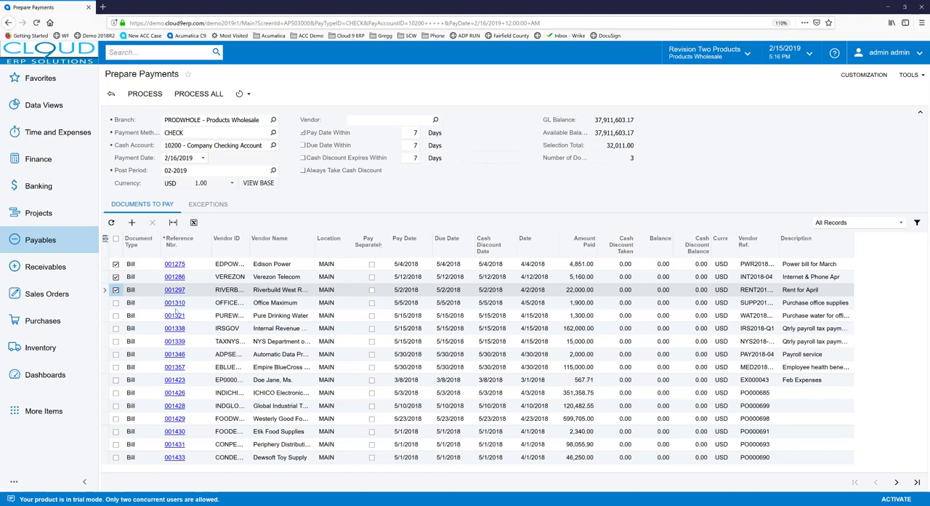
{"action": "left_click", "coordinate": [272, 239]}
{"action": "left_click", "coordinate": [289, 274]}
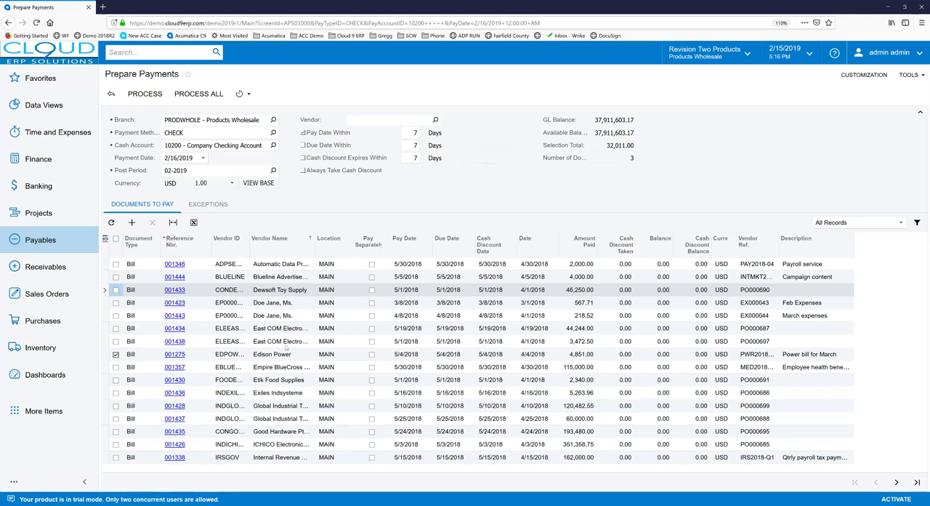
{"action": "left_click", "coordinate": [116, 328]}
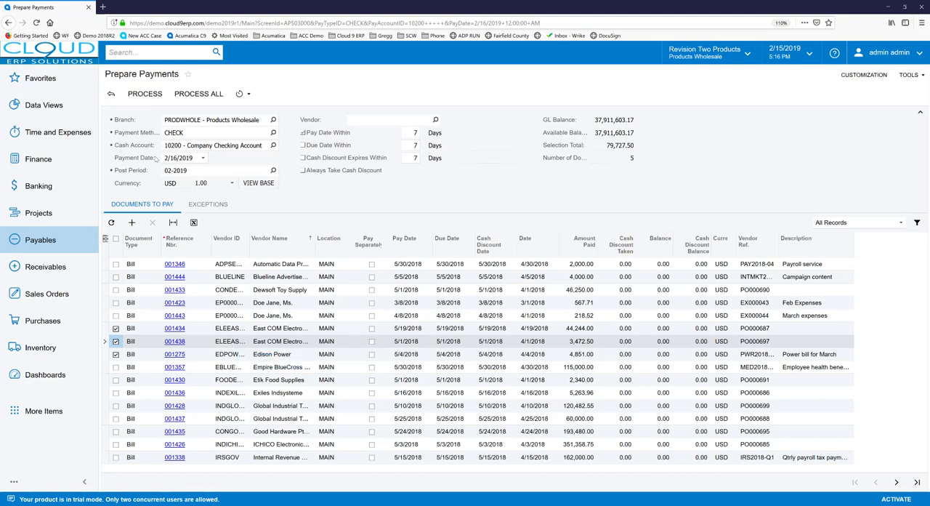
Step: Process the selected bills into four CHECK payments and print the check form with remittance
{"action": "left_click", "coordinate": [145, 93]}
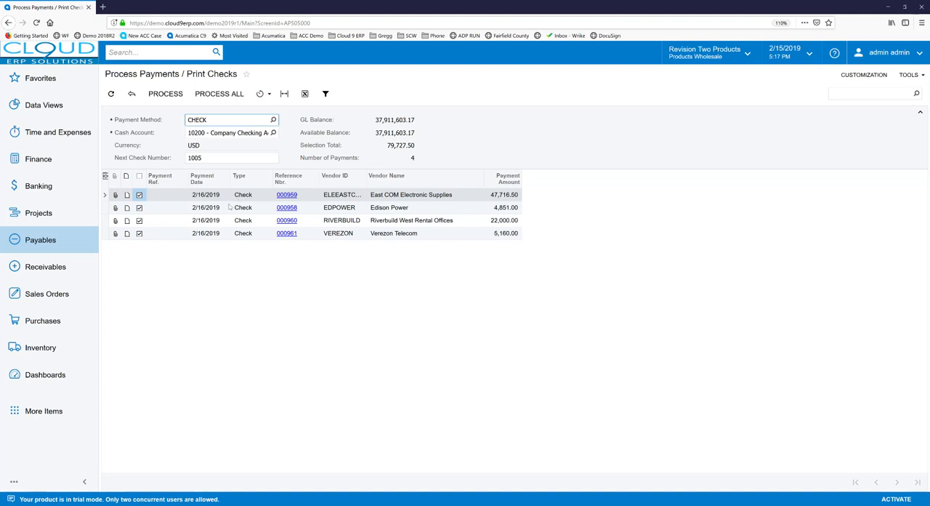
{"action": "left_click", "coordinate": [165, 94]}
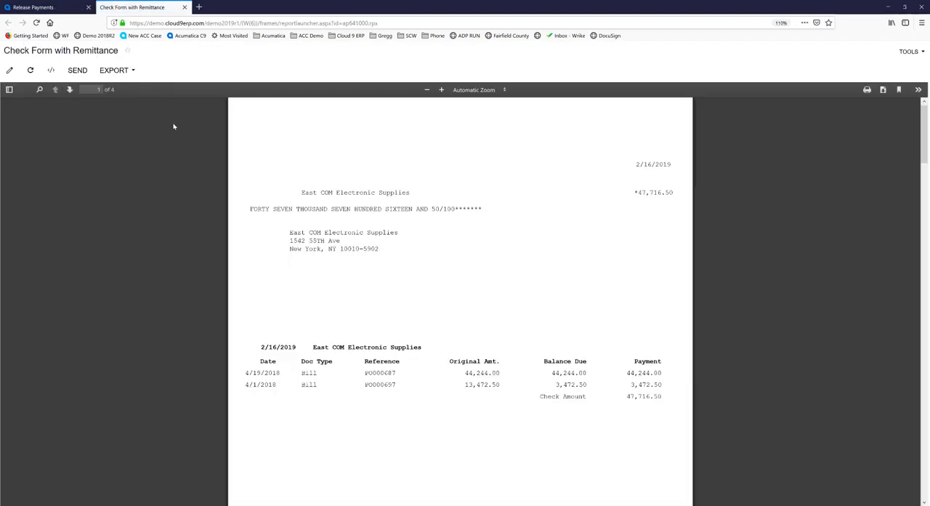
{"action": "scroll", "coordinate": [278, 157], "scroll_direction": "down", "scroll_amount": 5}
{"action": "scroll", "coordinate": [277, 157], "scroll_direction": "down", "scroll_amount": 5}
{"action": "scroll", "coordinate": [277, 157], "scroll_direction": "down", "scroll_amount": 5}
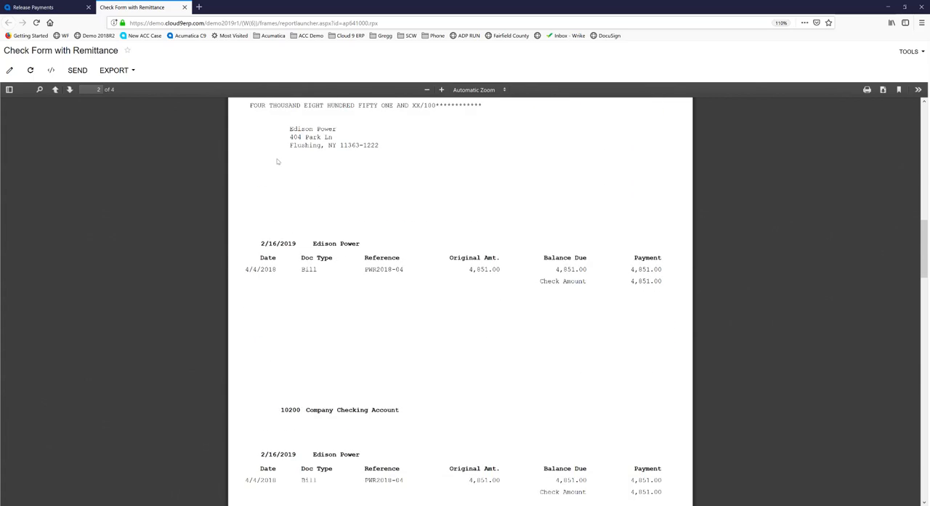
{"action": "scroll", "coordinate": [277, 157], "scroll_direction": "down", "scroll_amount": 4}
{"action": "scroll", "coordinate": [278, 157], "scroll_direction": "down", "scroll_amount": 3}
{"action": "scroll", "coordinate": [277, 164], "scroll_direction": "down", "scroll_amount": 5}
{"action": "scroll", "coordinate": [278, 164], "scroll_direction": "down", "scroll_amount": 5}
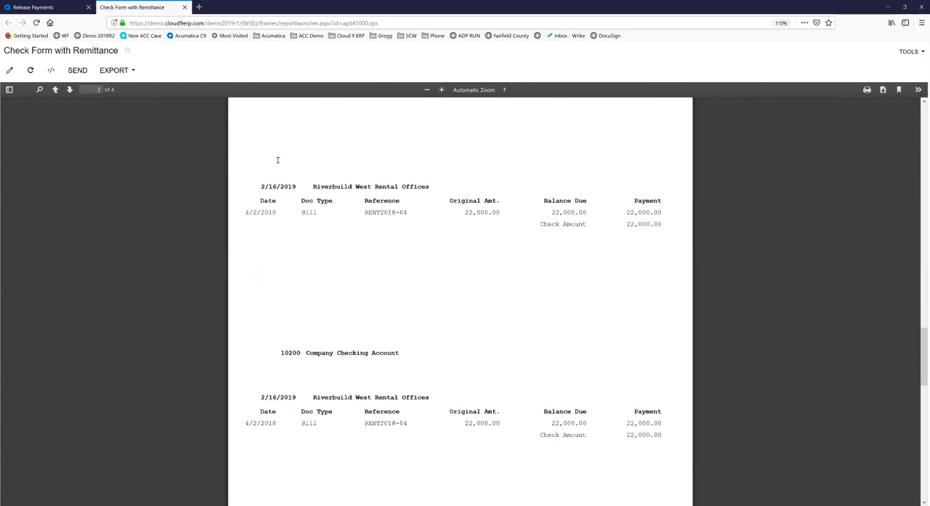
{"action": "scroll", "coordinate": [278, 164], "scroll_direction": "down", "scroll_amount": 5}
{"action": "scroll", "coordinate": [278, 164], "scroll_direction": "down", "scroll_amount": 5}
{"action": "scroll", "coordinate": [278, 165], "scroll_direction": "down", "scroll_amount": 3}
{"action": "scroll", "coordinate": [277, 166], "scroll_direction": "down", "scroll_amount": 3}
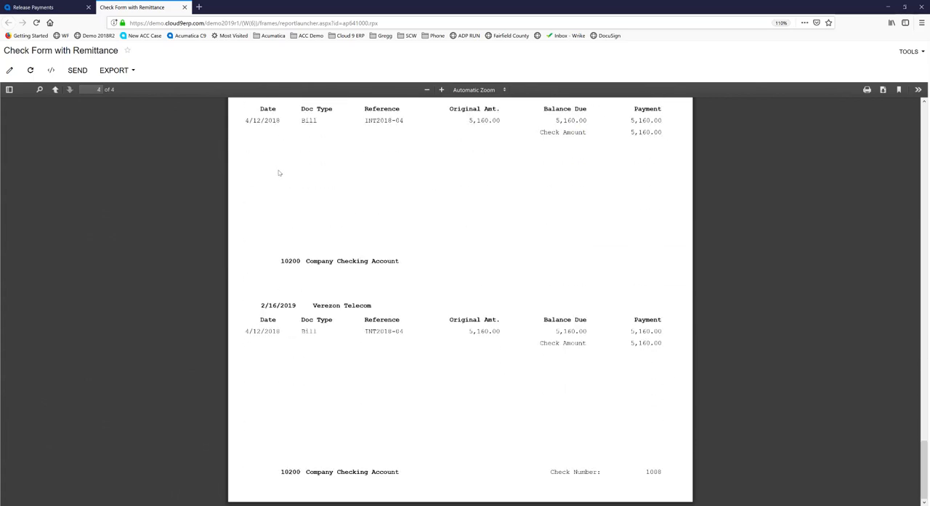
{"action": "scroll", "coordinate": [277, 166], "scroll_direction": "up", "scroll_amount": 5}
{"action": "scroll", "coordinate": [278, 167], "scroll_direction": "up", "scroll_amount": 4}
{"action": "scroll", "coordinate": [280, 169], "scroll_direction": "up", "scroll_amount": 5}
{"action": "scroll", "coordinate": [280, 169], "scroll_direction": "up", "scroll_amount": 5}
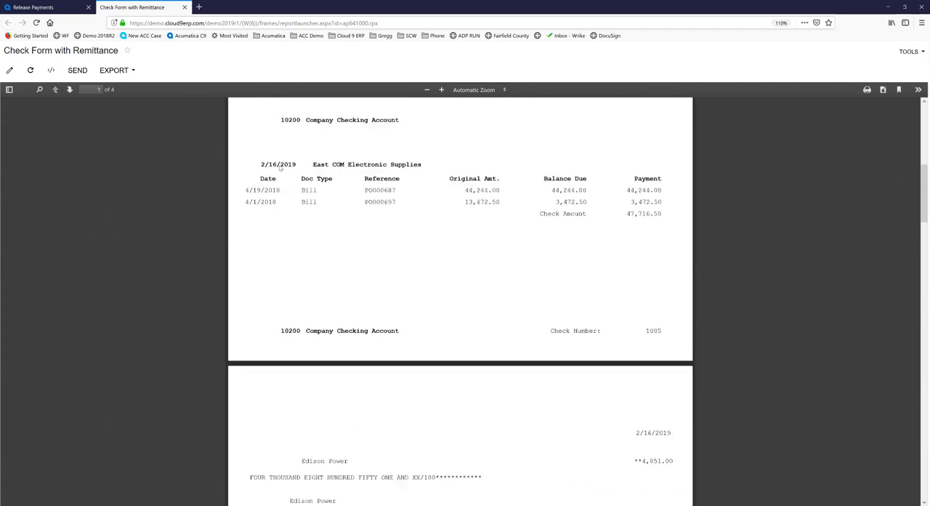
{"action": "scroll", "coordinate": [280, 170], "scroll_direction": "up", "scroll_amount": 5}
{"action": "scroll", "coordinate": [280, 172], "scroll_direction": "up", "scroll_amount": 4}
{"action": "scroll", "coordinate": [280, 172], "scroll_direction": "up", "scroll_amount": 3}
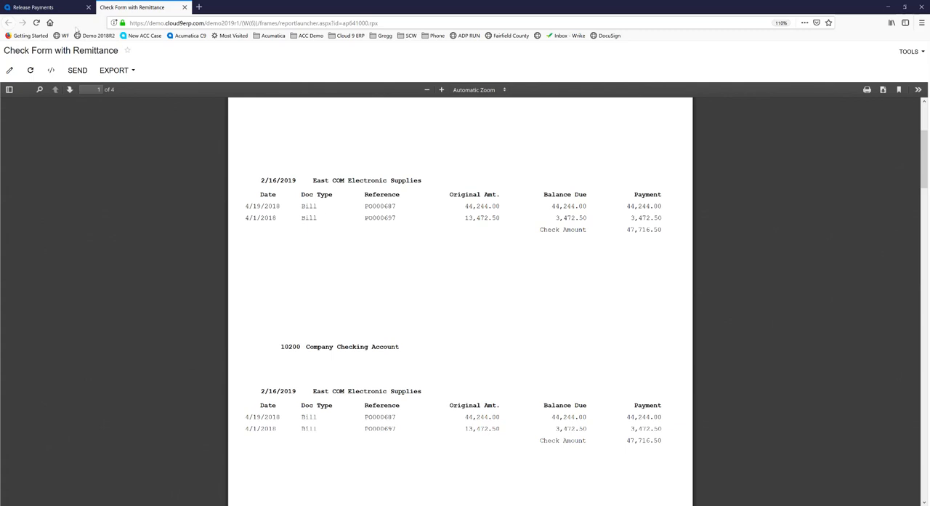
Step: Switch to Release Payments listing checks 1005–1008 for Edison Power, East COM, Riverbuild and Verezon
{"action": "left_click", "coordinate": [43, 8]}
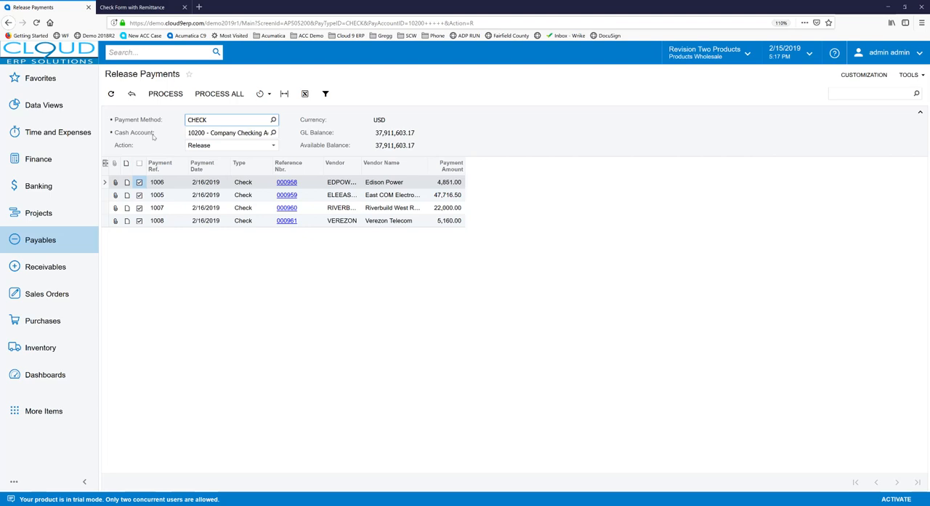
Step: Review the available release actions and keep Release selected for checks 1005–1008
{"action": "left_click", "coordinate": [204, 145]}
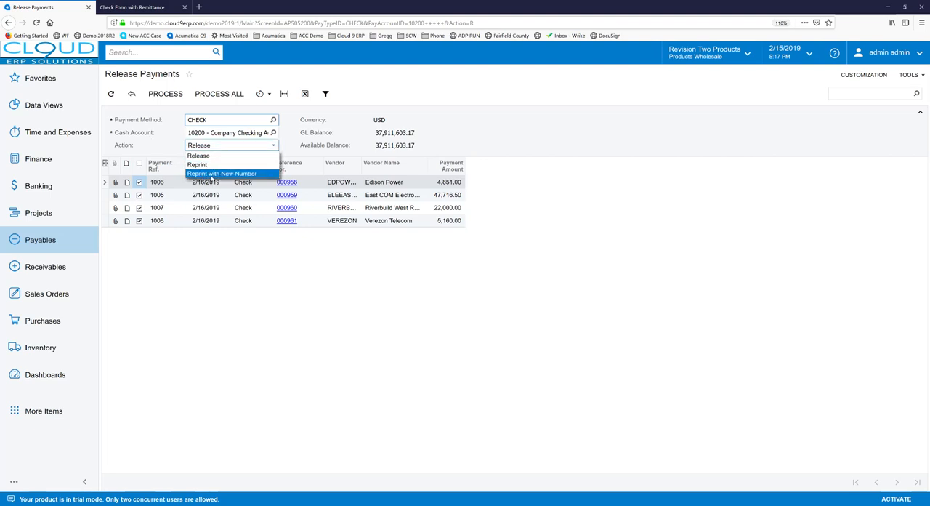
{"action": "left_click", "coordinate": [197, 155]}
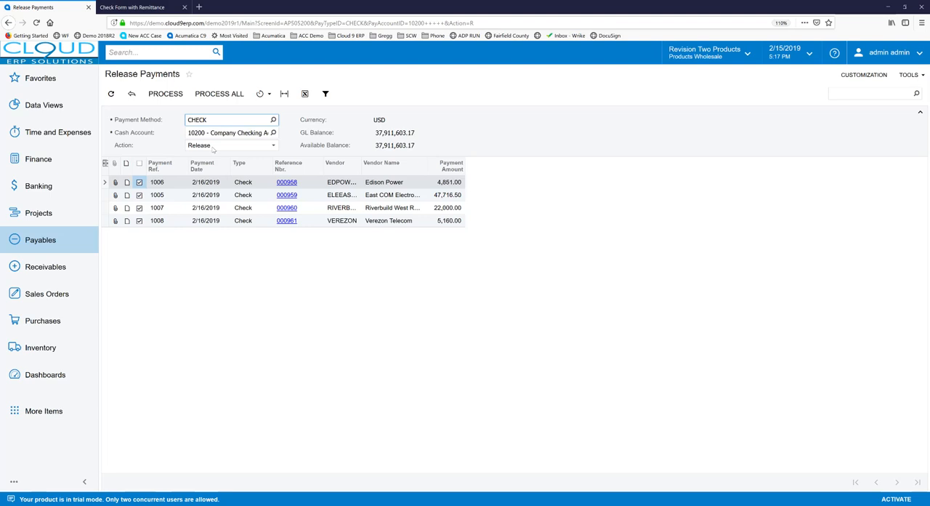
{"action": "left_click", "coordinate": [213, 147]}
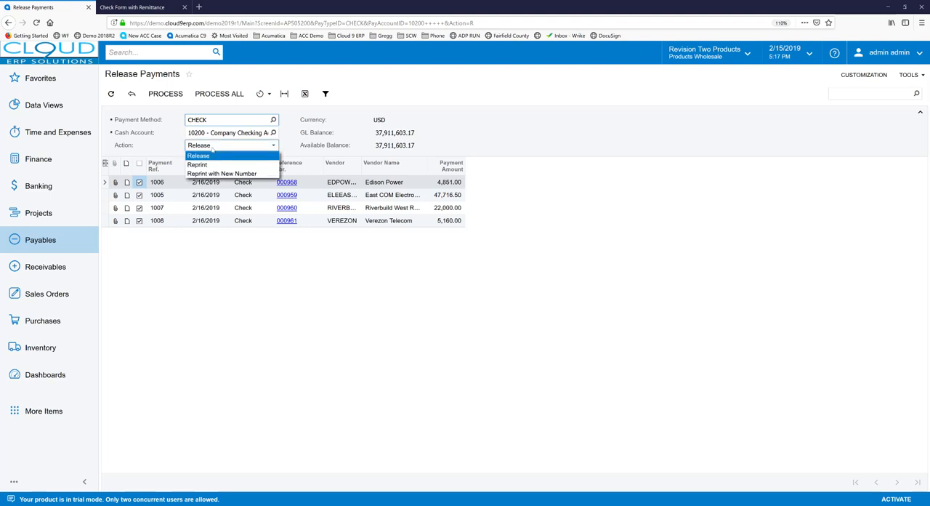
{"action": "left_click", "coordinate": [155, 134]}
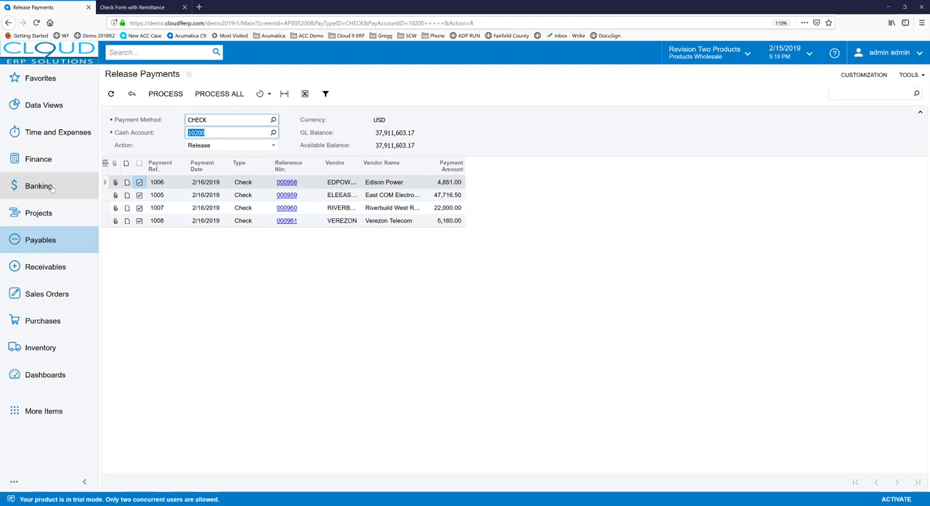
Step: From Banking, leave Release Payments for Payment Methods and show the CHECK method's Settings for Use in AP
{"action": "left_click", "coordinate": [53, 187]}
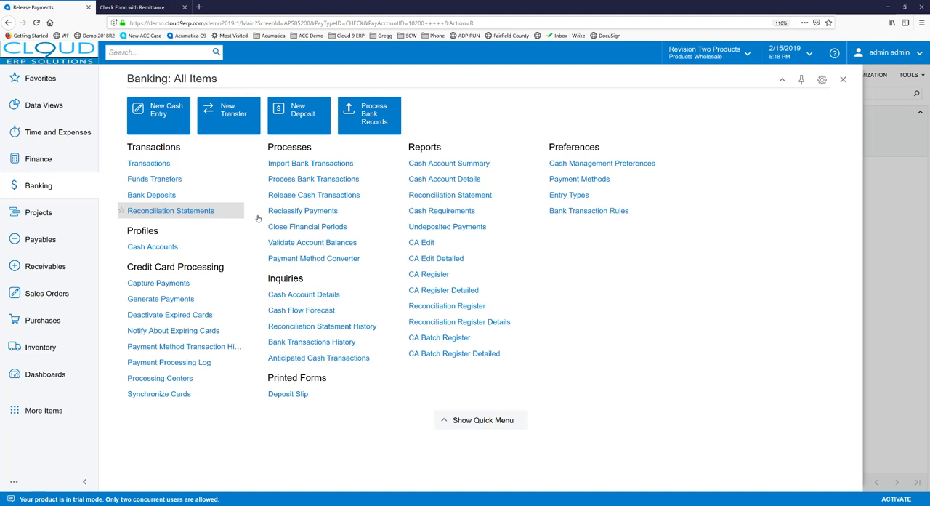
{"action": "left_click", "coordinate": [588, 185]}
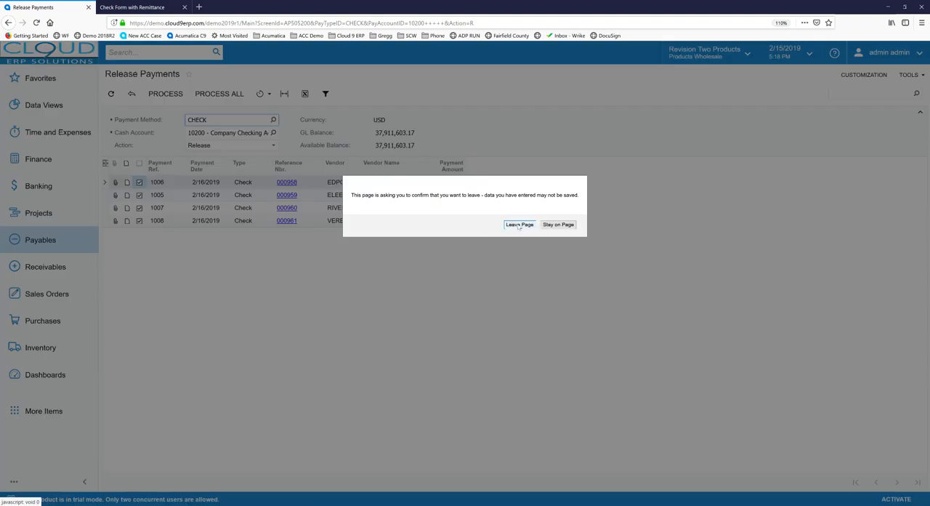
{"action": "left_click", "coordinate": [520, 226]}
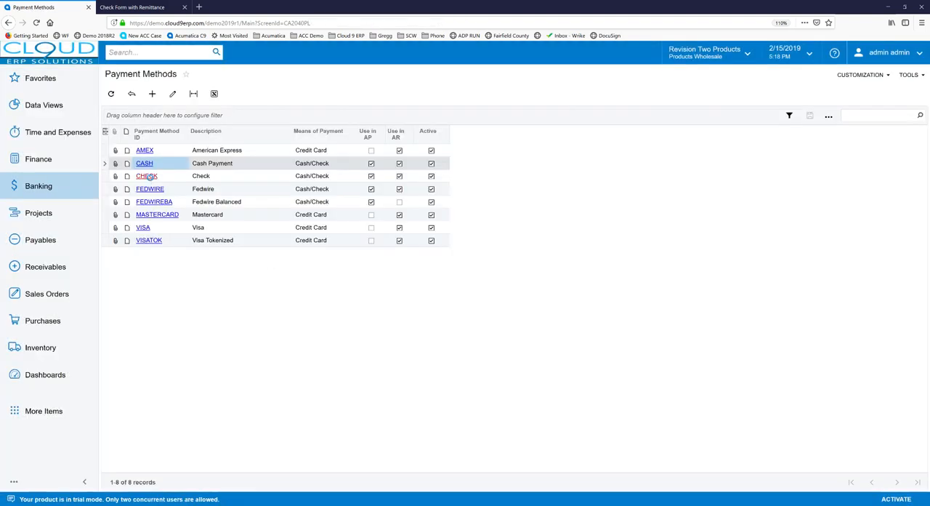
{"action": "left_click", "coordinate": [151, 178]}
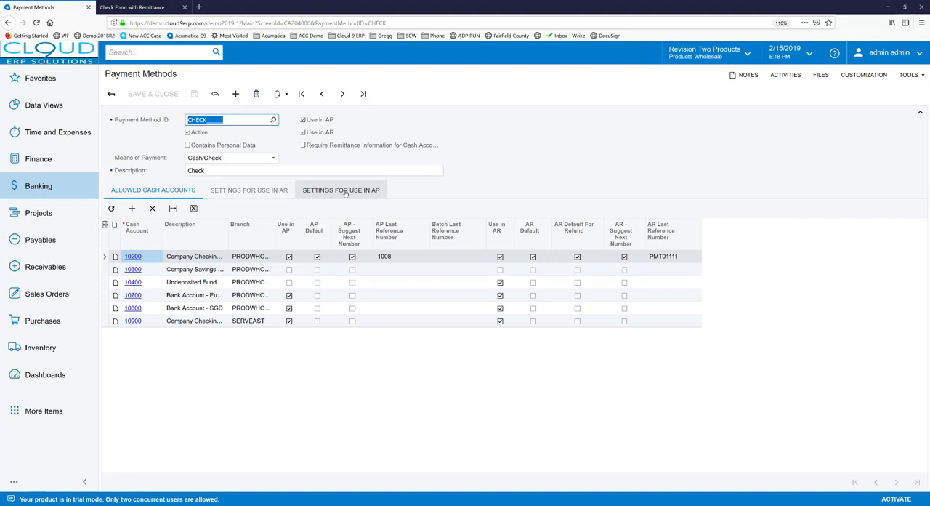
{"action": "left_click", "coordinate": [341, 190]}
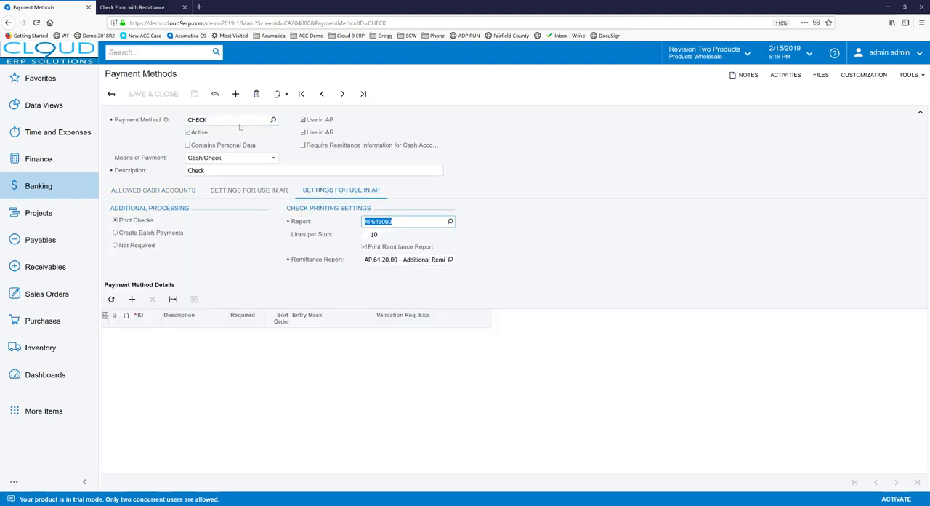